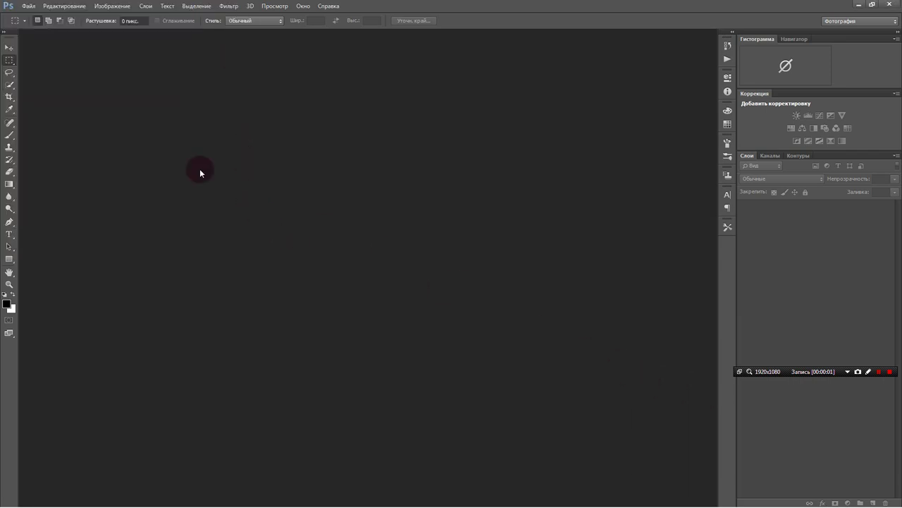
- Create a new blank document and paste the red-dress portrait into it as Слой 1
left_click(24, 7)
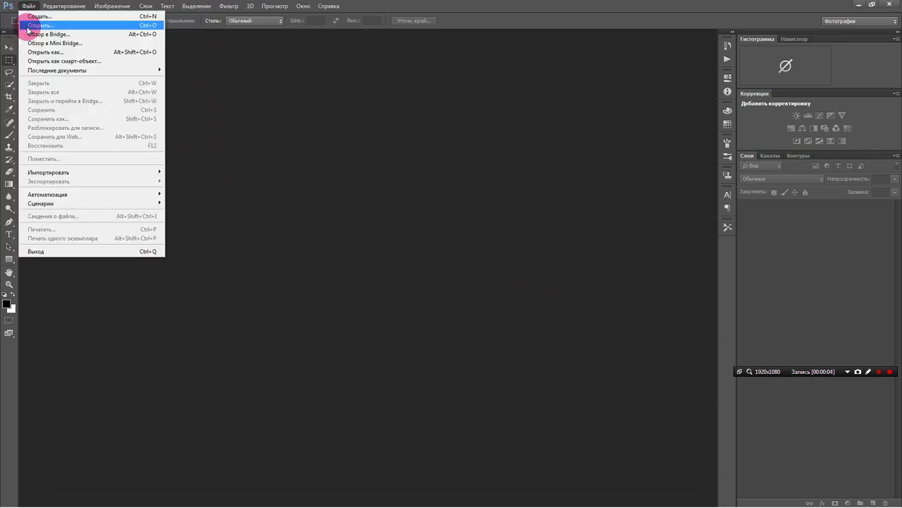
left_click(25, 20)
left_click(546, 130)
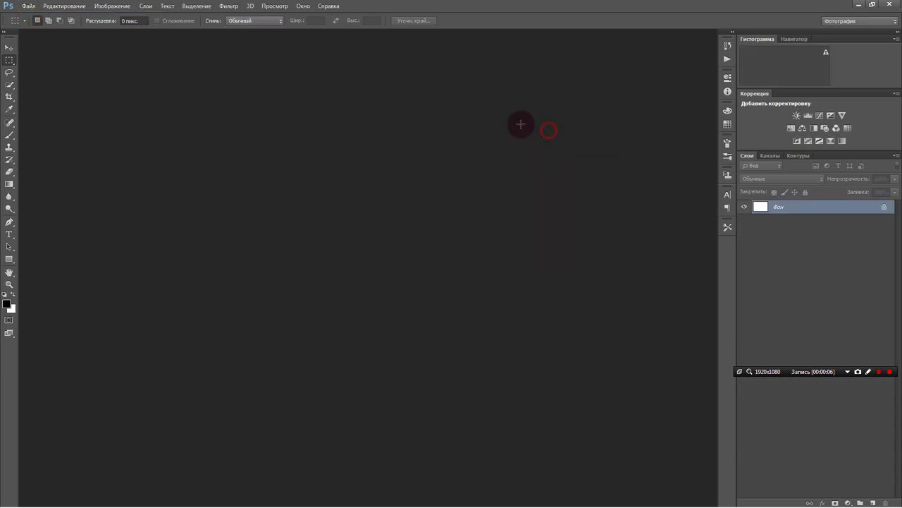
left_click(55, 7)
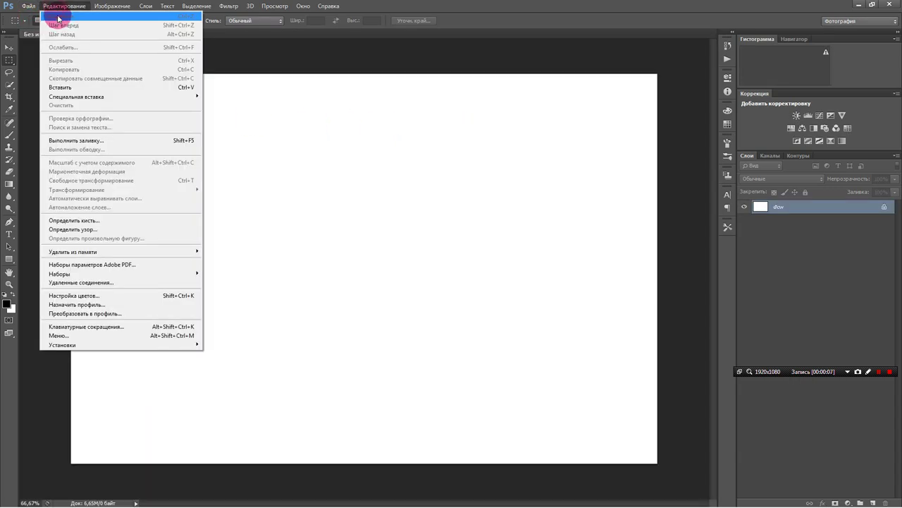
left_click(60, 86)
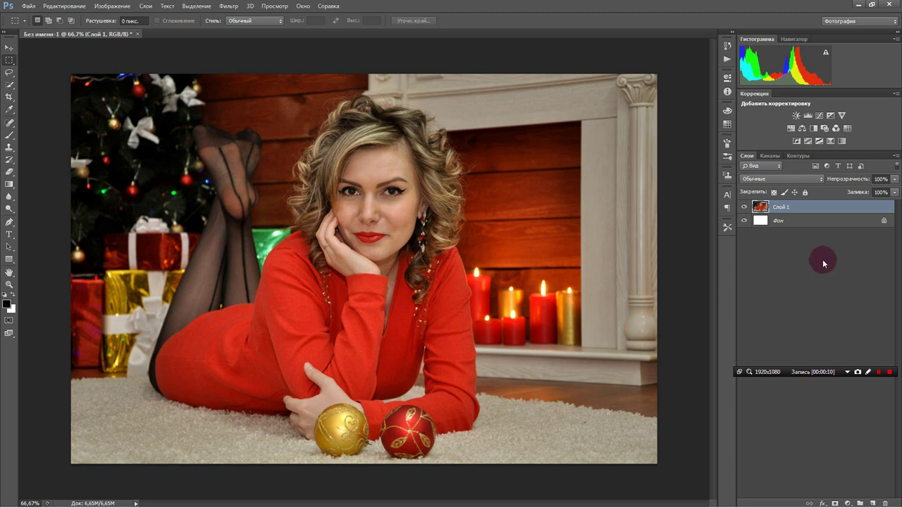
- Duplicate Слой 1 to create Слой 1 копировать
right_click(800, 206)
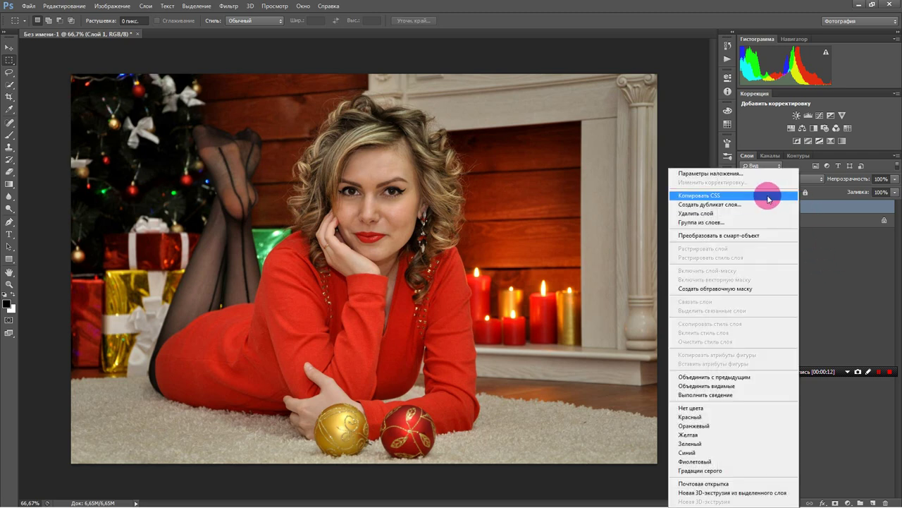
left_click(710, 205)
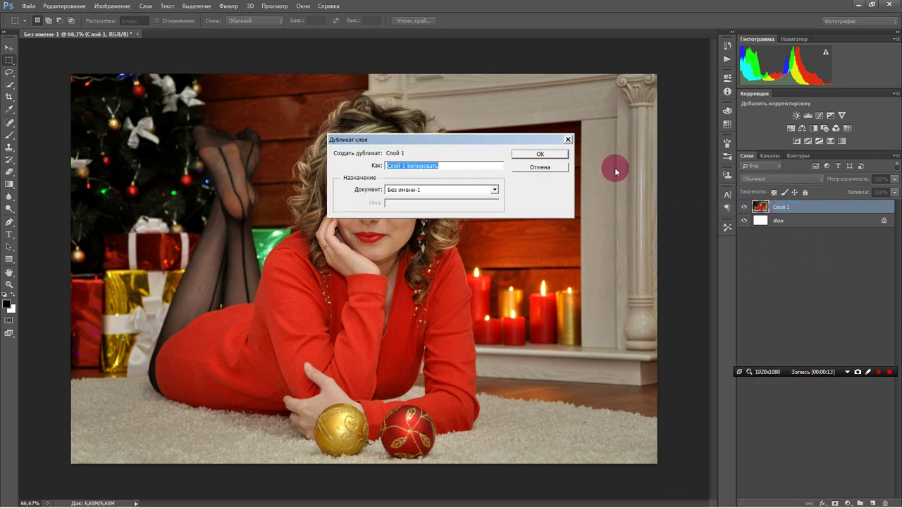
left_click(540, 152)
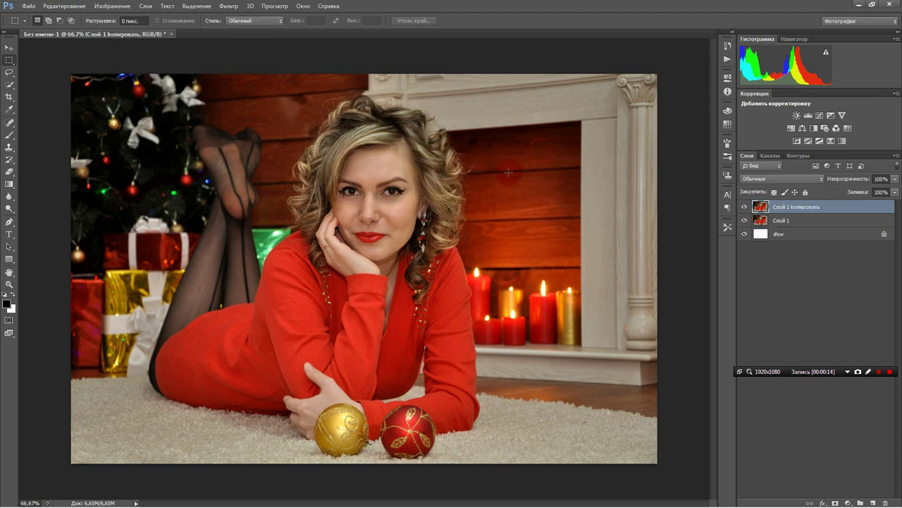
left_click(219, 8)
mouse_move(239, 239)
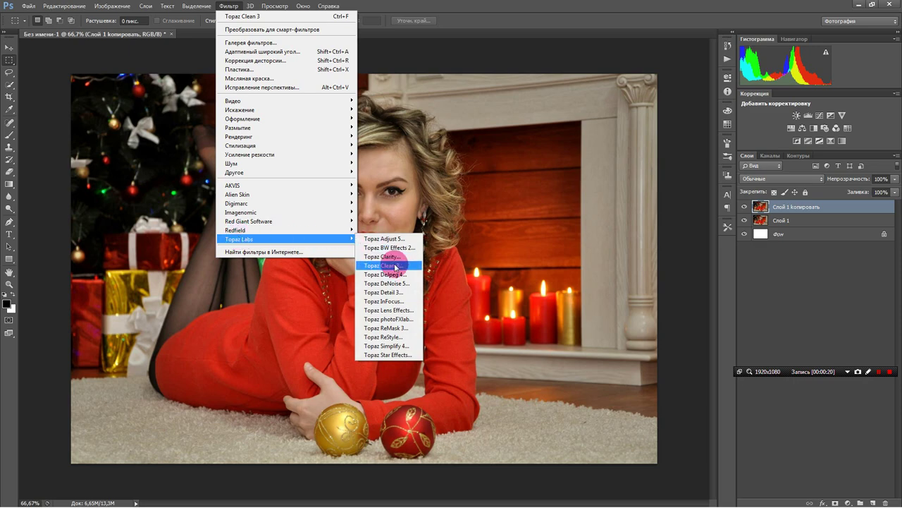
- Apply Topaz Clean 3's Cartooned preset to Слой 1 копировать, checking the face in the preview
left_click(387, 265)
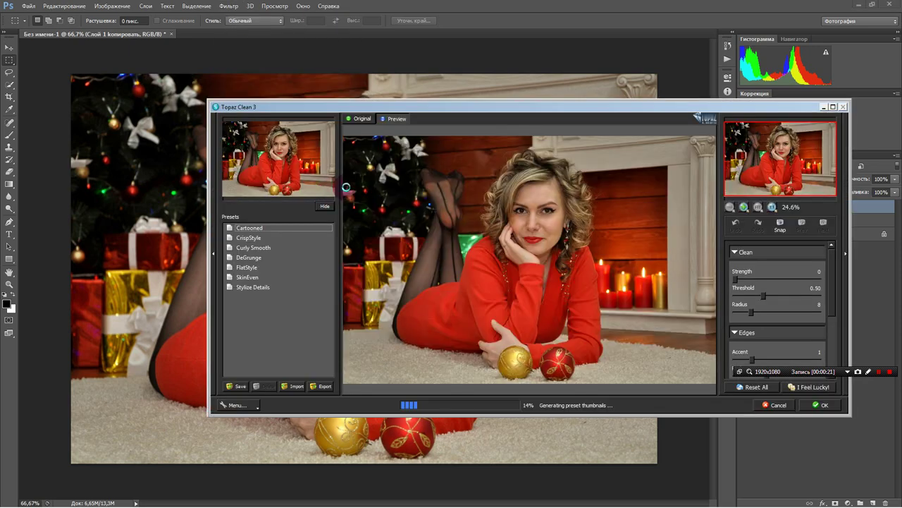
scroll(833, 272, "down", 1)
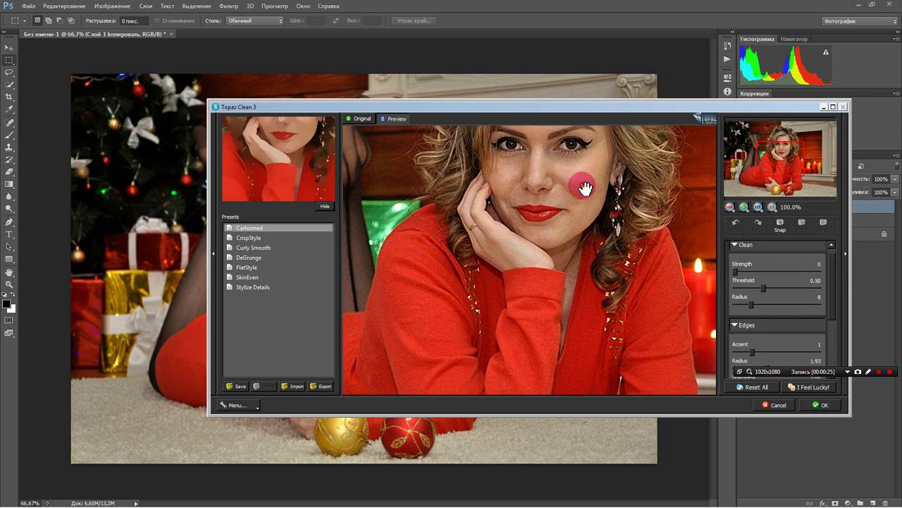
left_click_drag(586, 187, 579, 278)
left_click_drag(833, 278, 833, 332)
left_click(739, 331)
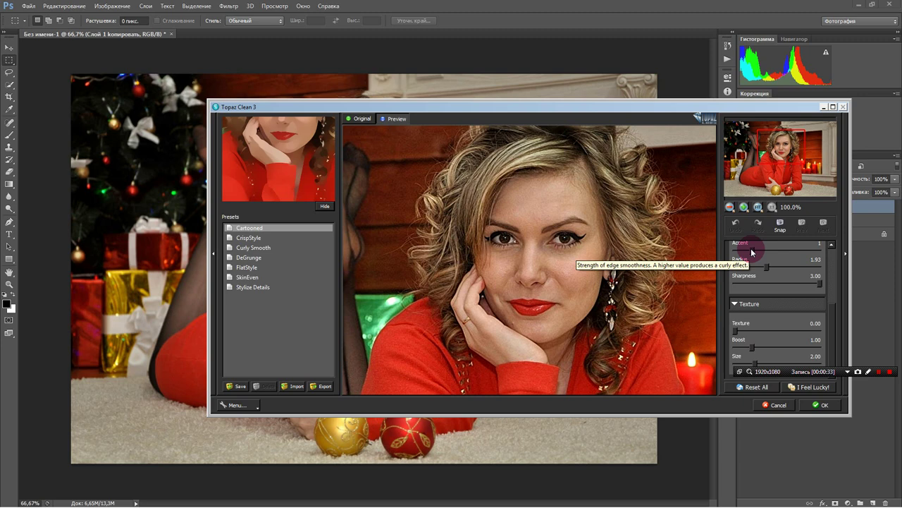
left_click_drag(600, 246, 598, 252)
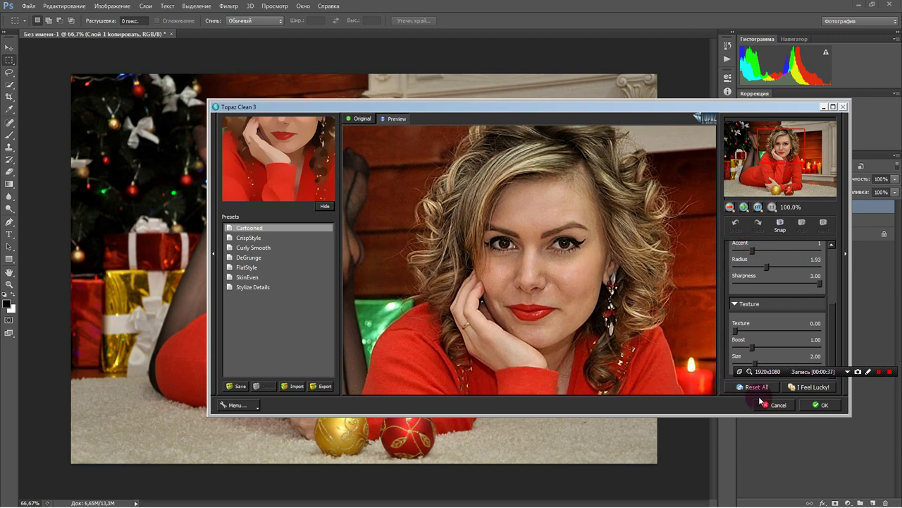
left_click(820, 405)
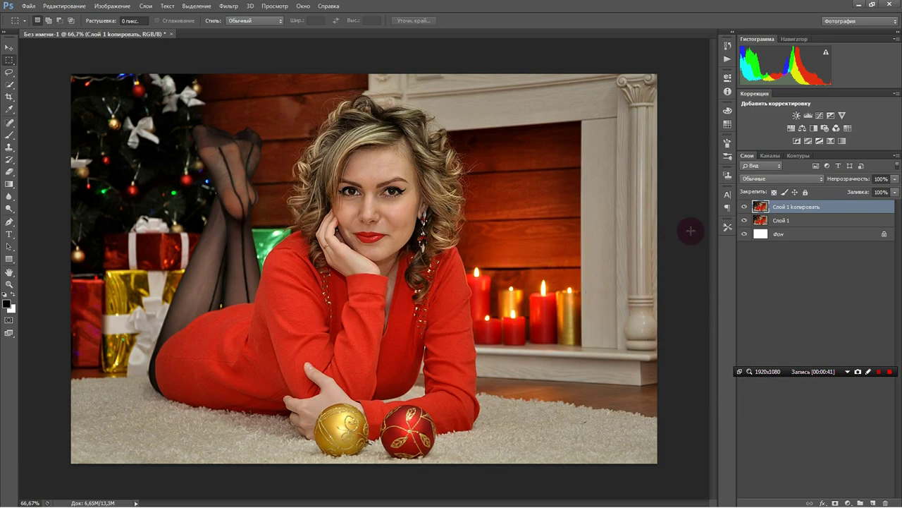
- Compare the filtered layer's visibility, then duplicate it as Слой 1 копировать 2
left_click(744, 207)
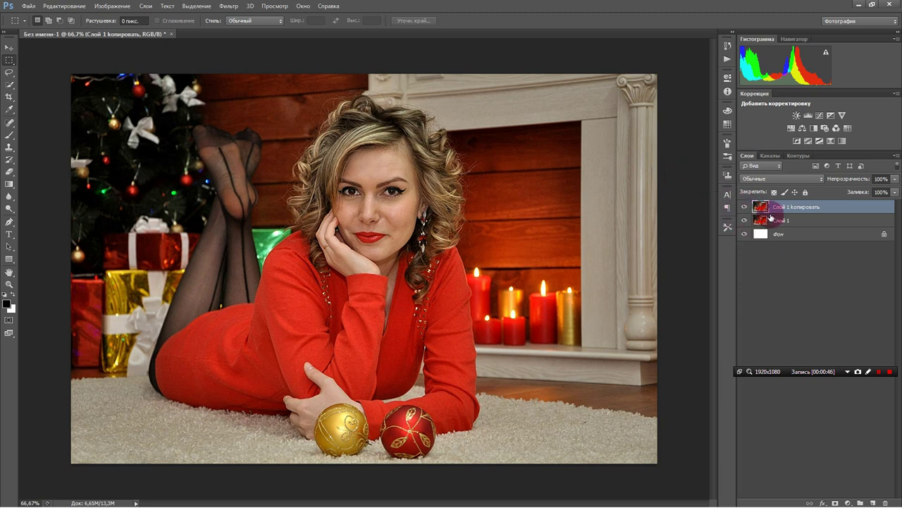
right_click(787, 208)
left_click(748, 205)
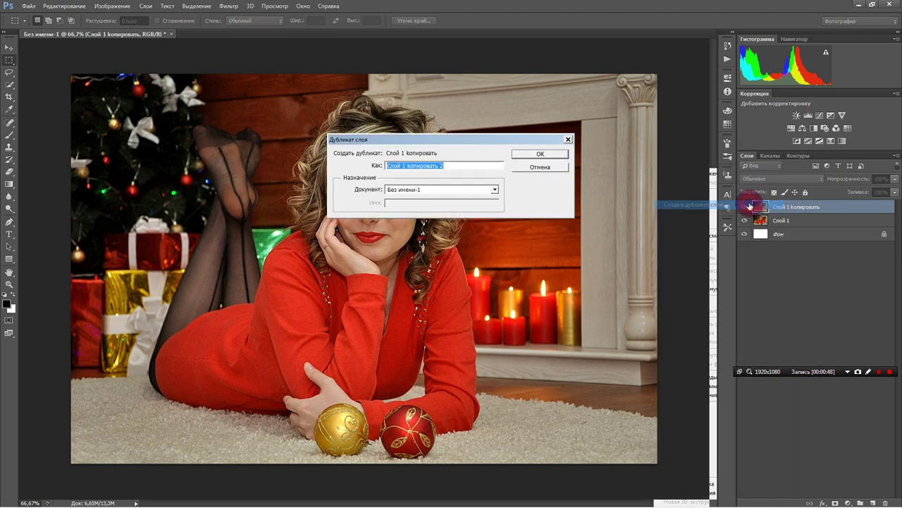
left_click(541, 152)
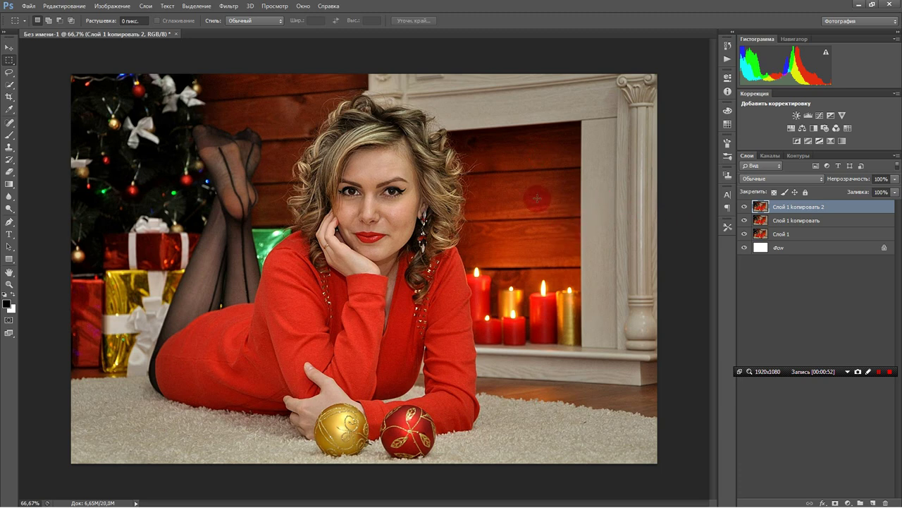
left_click(127, 7)
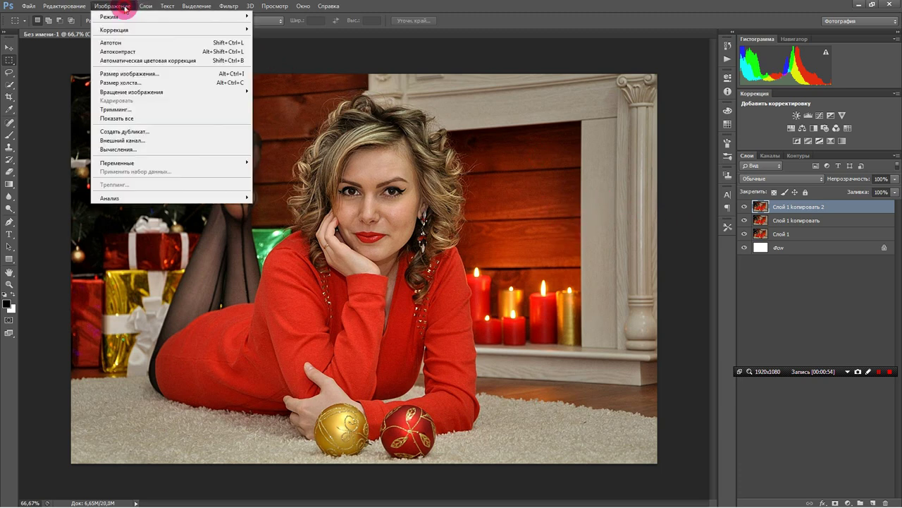
mouse_move(114, 30)
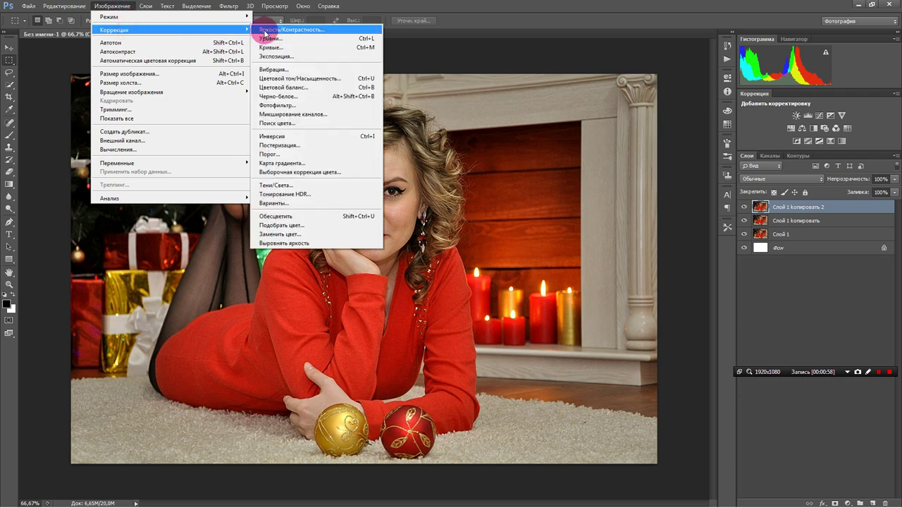
- Desaturate Слой 1 копировать 2 to black and white and duplicate it as Слой 1 копировать 3
left_click(302, 219)
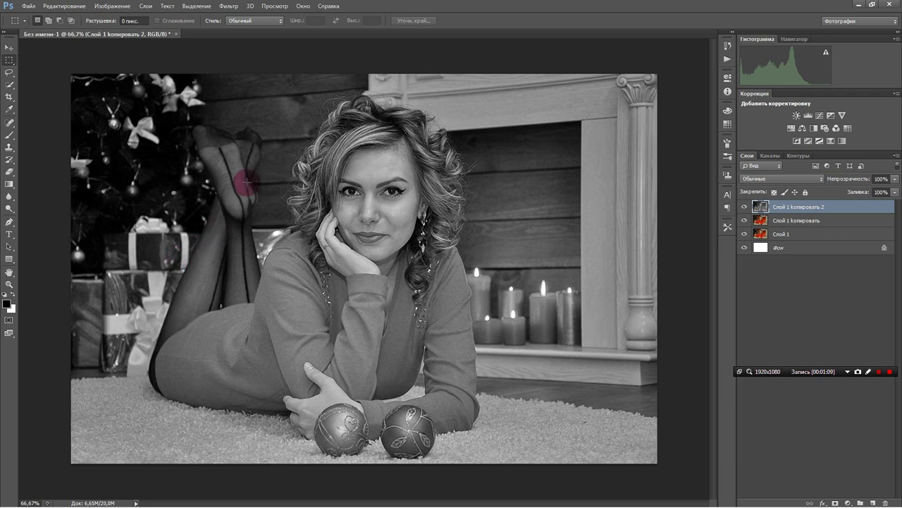
right_click(776, 206)
left_click(685, 203)
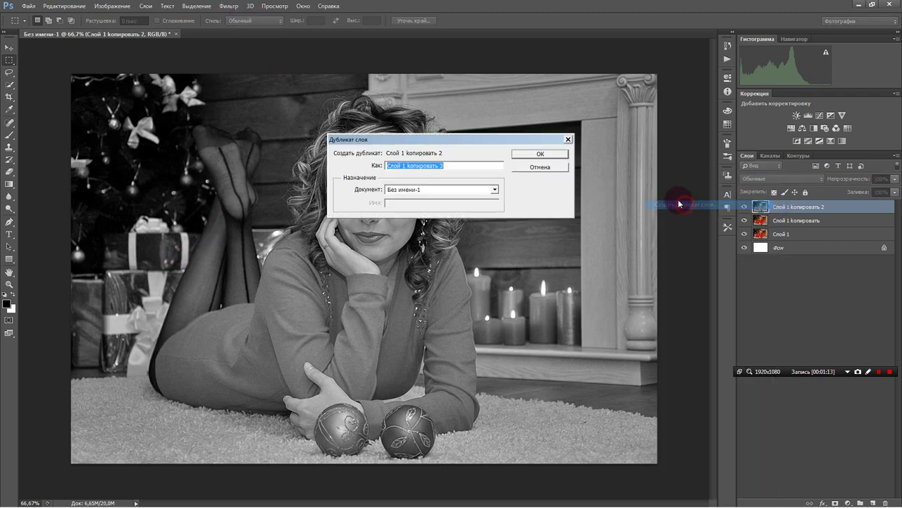
left_click(539, 154)
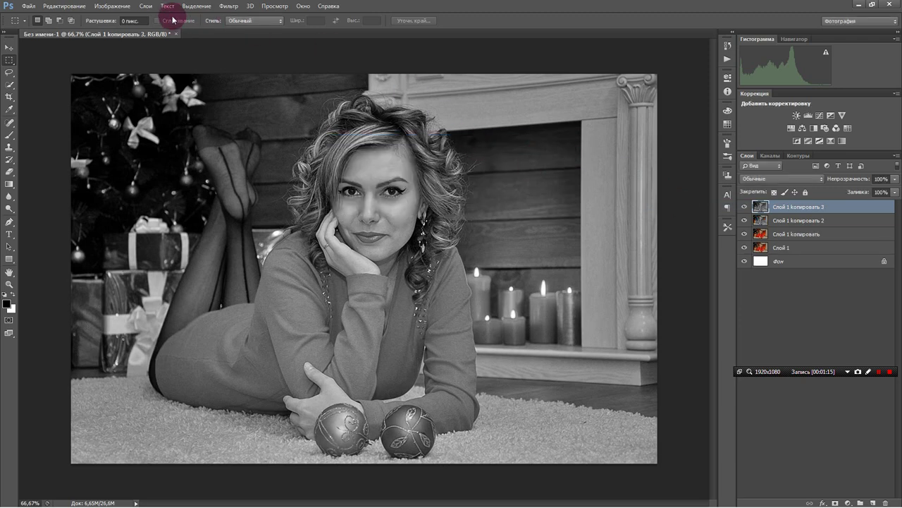
left_click(232, 7)
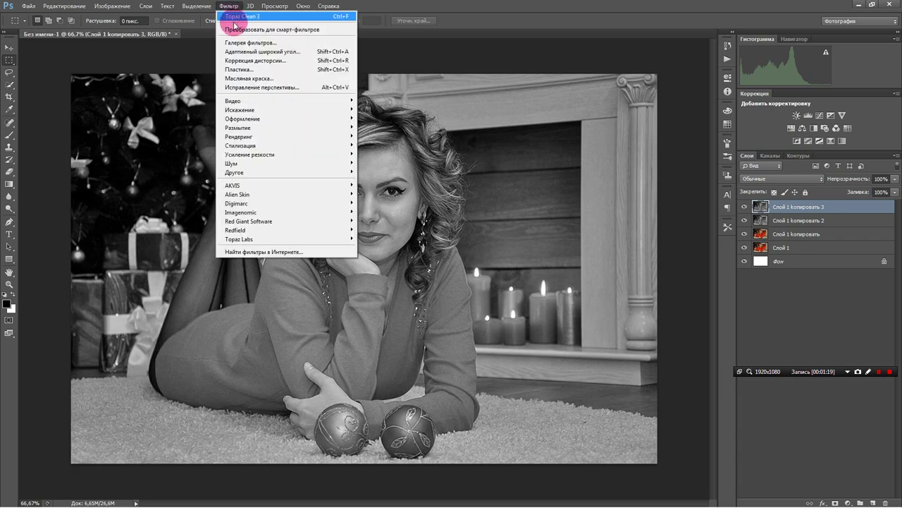
- Add a Lens Correction vignette, amount -100 and midpoint +31, to Слой 1 копировать 3
left_click(245, 62)
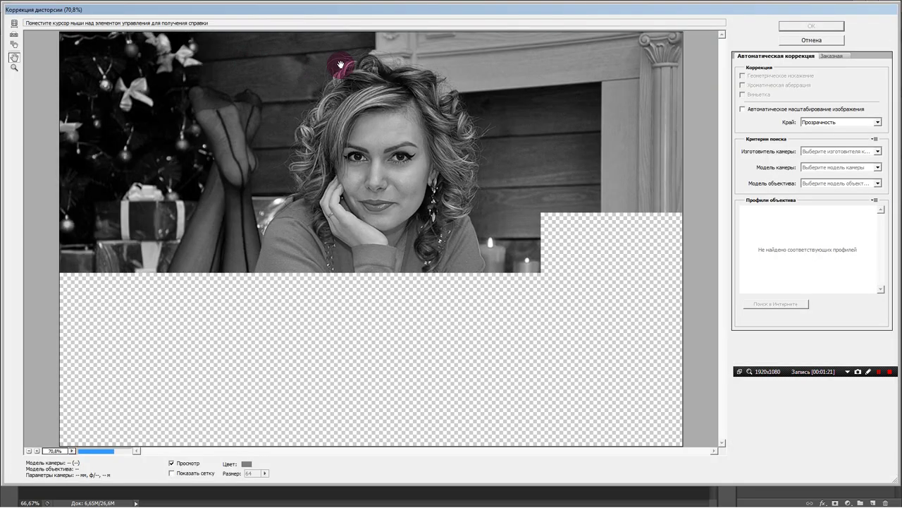
left_click(829, 55)
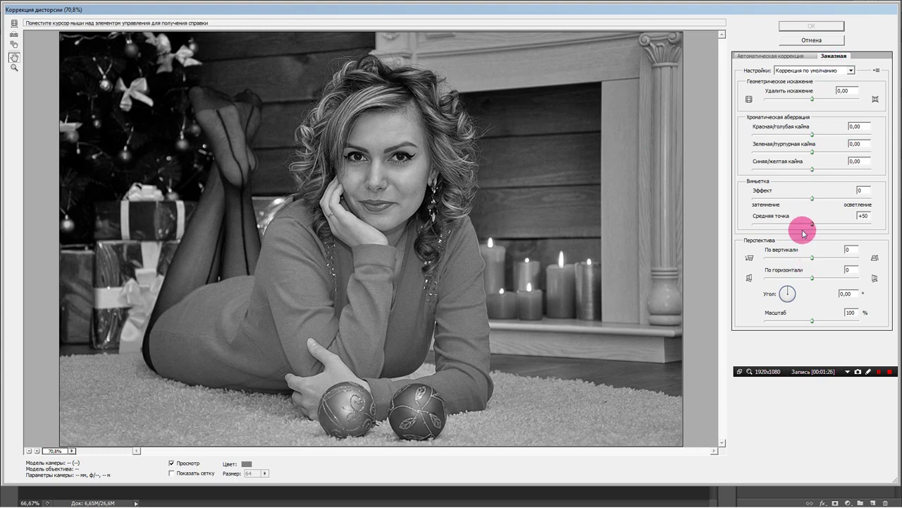
left_click_drag(811, 198, 725, 198)
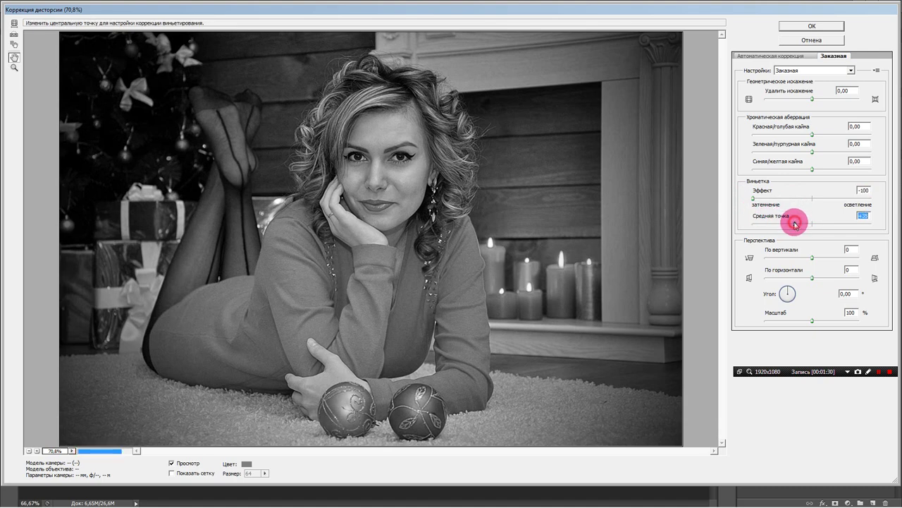
left_click_drag(795, 223, 790, 225)
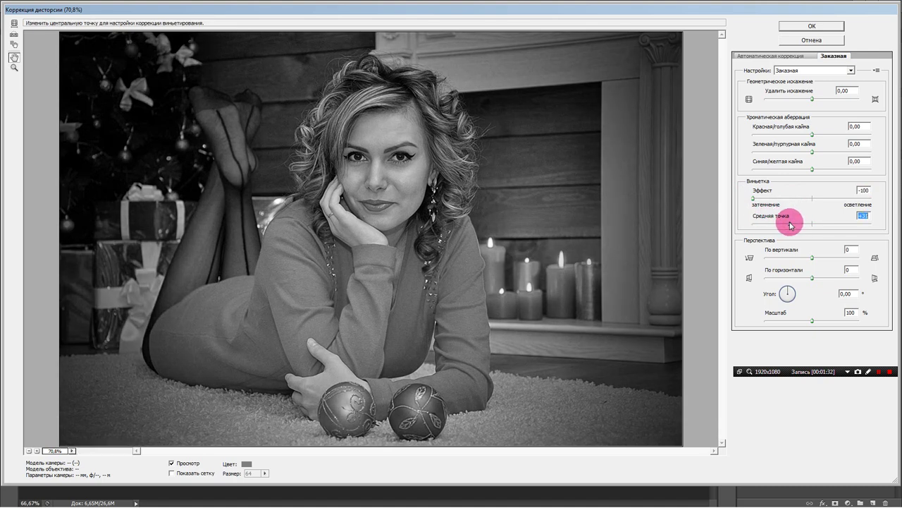
left_click(790, 27)
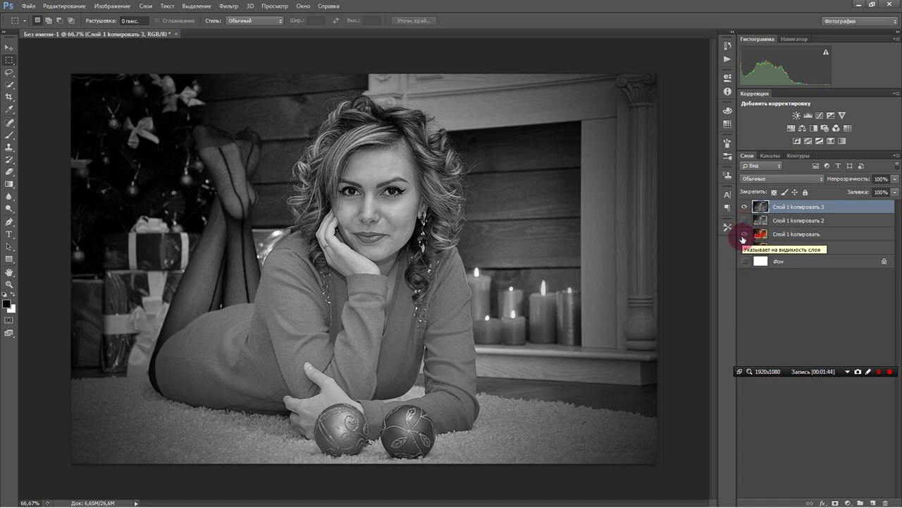
- Hide Слой 1 and set the Eraser to a 329 px brush at 19% opacity
left_click(743, 236)
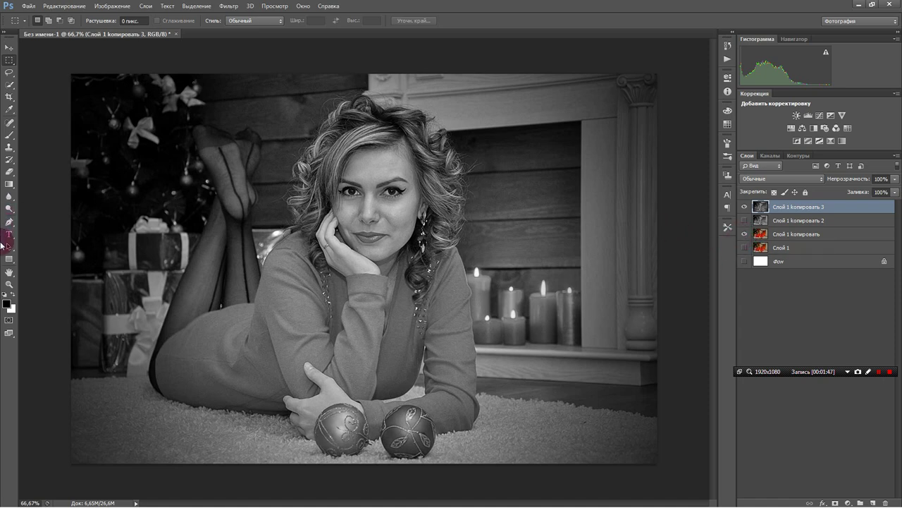
left_click(9, 175)
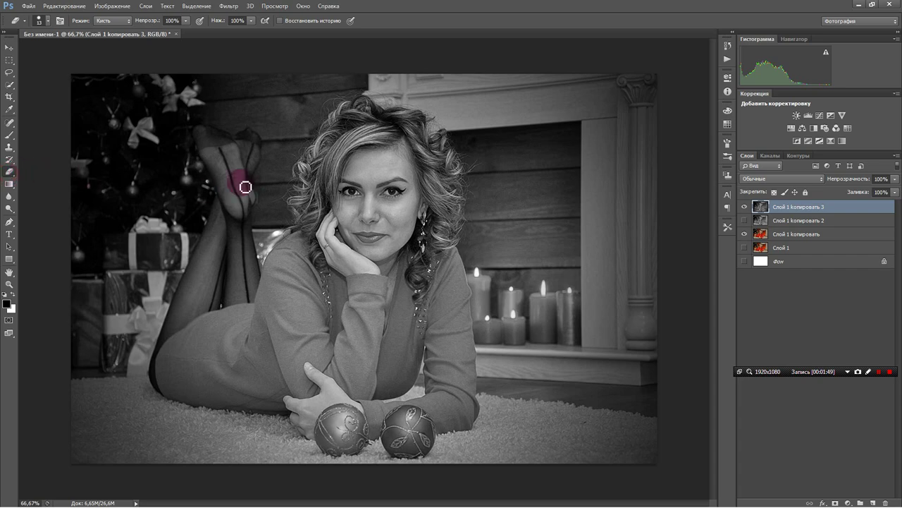
left_click(48, 20)
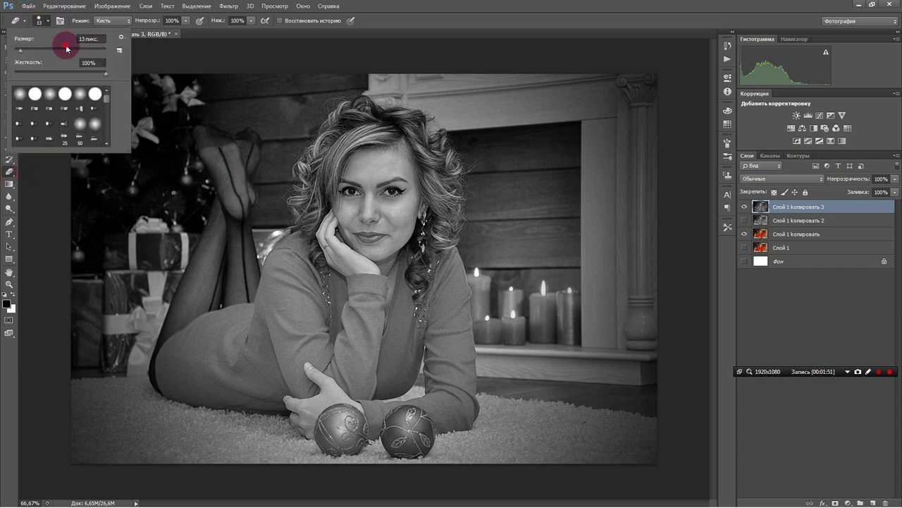
left_click(68, 48)
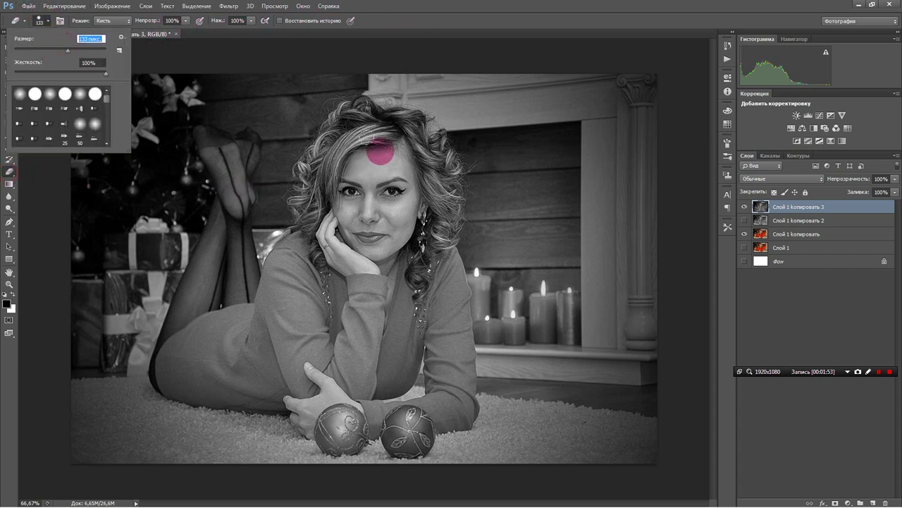
left_click(84, 49)
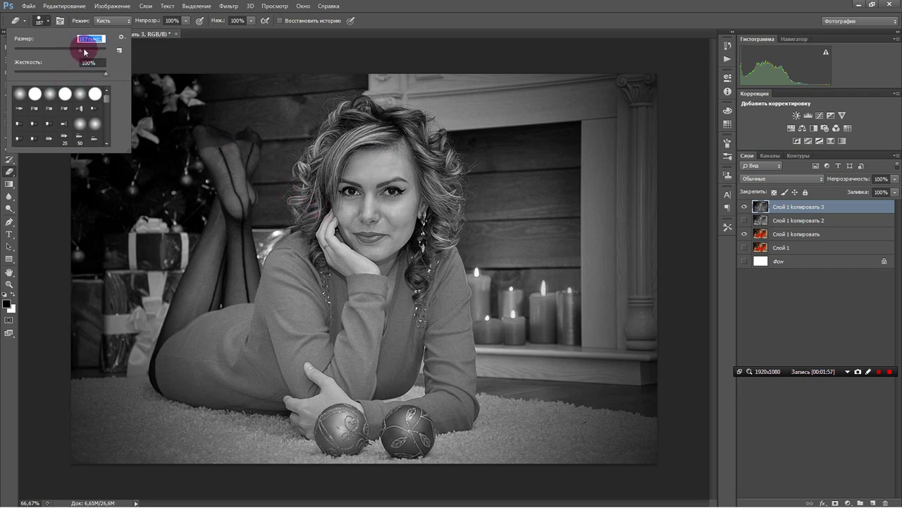
left_click(399, 17)
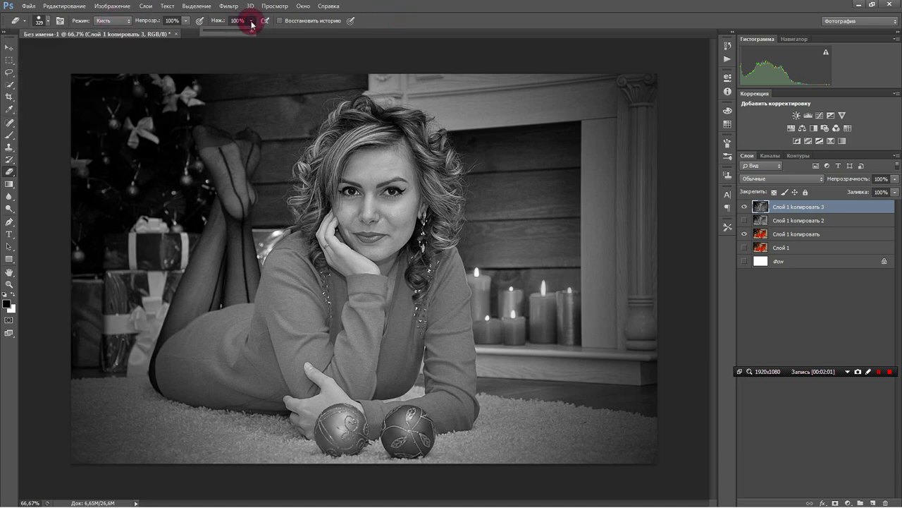
left_click(187, 22)
left_click_drag(187, 23, 159, 33)
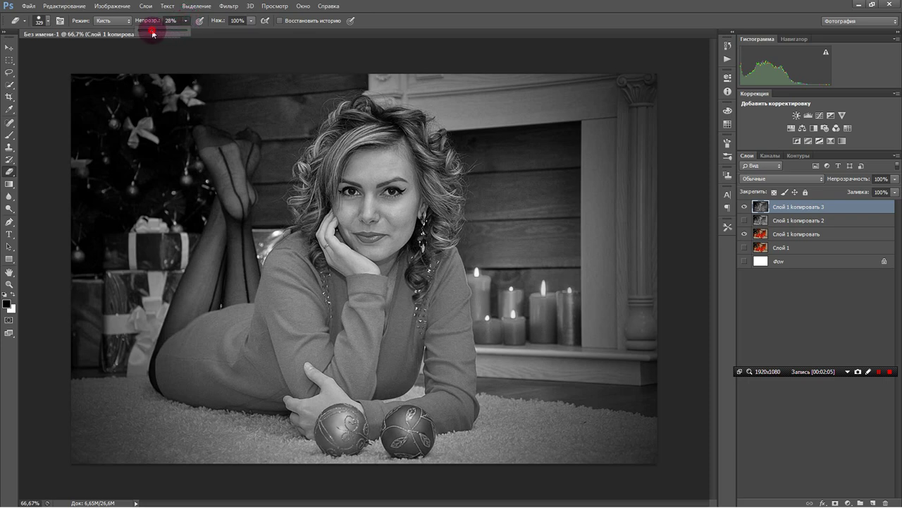
- Test-erase the face and sweater, undo the trial strokes, and lower the brush hardness
mouse_move(374, 231)
left_mouse_down()
mouse_move(366, 184)
mouse_move(380, 221)
mouse_move(358, 177)
left_mouse_up()
mouse_move(392, 272)
left_mouse_down()
mouse_move(330, 267)
mouse_move(282, 345)
mouse_move(249, 342)
left_mouse_up()
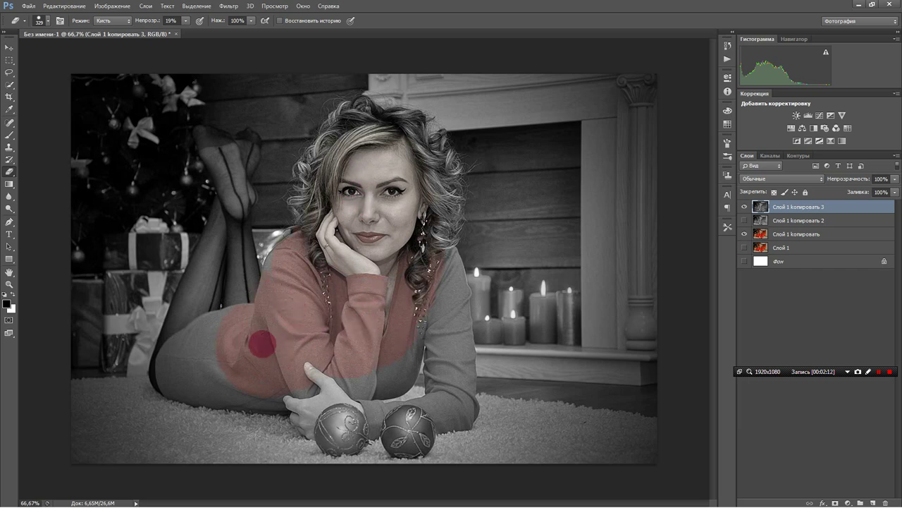
left_click(61, 20)
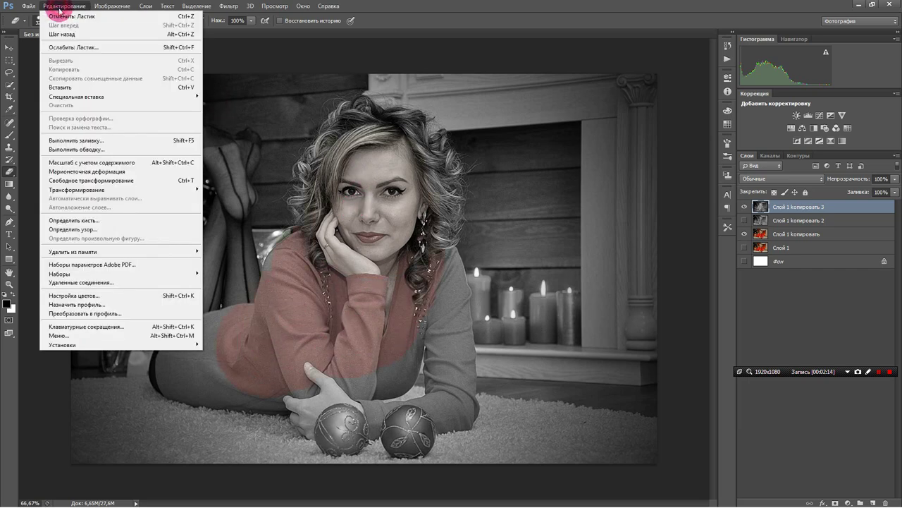
left_click(62, 33)
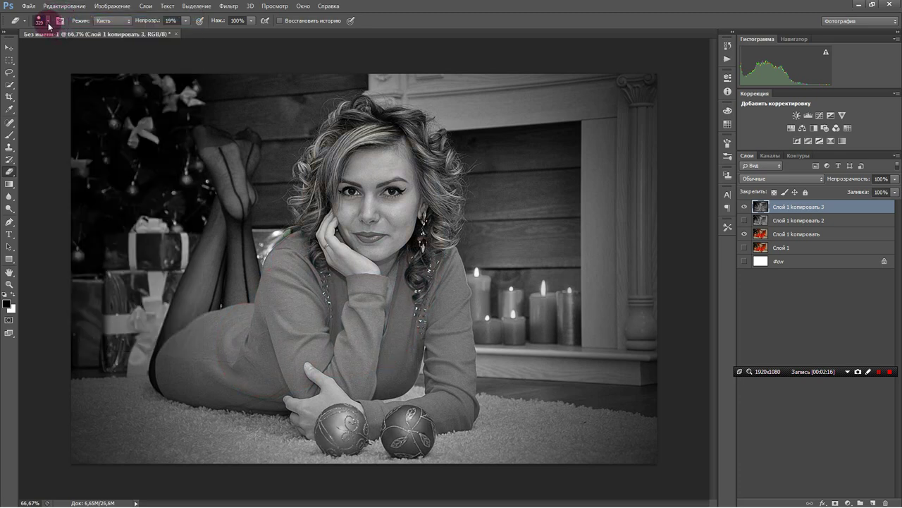
left_click(46, 22)
mouse_move(35, 70)
left_mouse_down()
mouse_move(122, 69)
mouse_move(6, 73)
left_mouse_up()
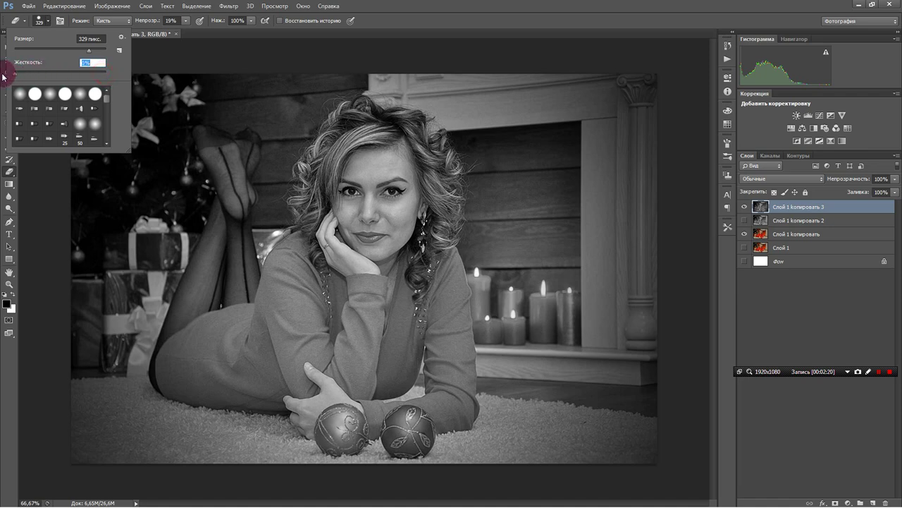
left_click(405, 10)
- Erase the grey layer over cheek, face, hair and red sweater, then hide it
left_click_drag(310, 206, 344, 204)
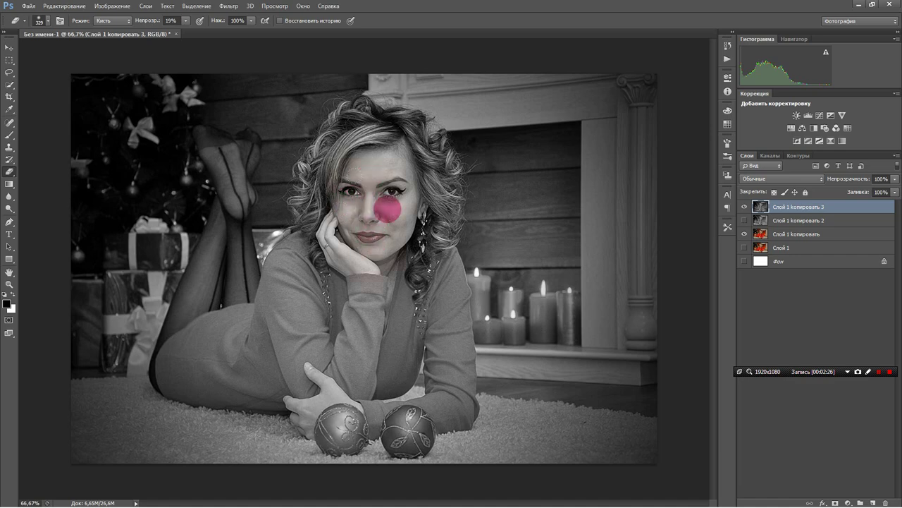
mouse_move(369, 277)
left_mouse_down()
mouse_move(363, 345)
mouse_move(306, 358)
mouse_move(306, 284)
mouse_move(352, 261)
mouse_move(330, 353)
mouse_move(233, 368)
mouse_move(218, 347)
mouse_move(235, 312)
mouse_move(236, 280)
mouse_move(290, 343)
mouse_move(369, 308)
mouse_move(421, 302)
mouse_move(446, 376)
mouse_move(342, 429)
mouse_move(409, 428)
mouse_move(442, 366)
mouse_move(432, 251)
mouse_move(404, 144)
mouse_move(329, 160)
mouse_move(367, 286)
mouse_move(343, 287)
mouse_move(292, 349)
mouse_move(261, 346)
mouse_move(373, 228)
mouse_move(369, 185)
mouse_move(371, 219)
mouse_move(381, 225)
mouse_move(378, 185)
mouse_move(378, 218)
mouse_move(388, 171)
mouse_move(374, 226)
mouse_move(359, 183)
mouse_move(381, 222)
mouse_move(382, 202)
left_mouse_up()
mouse_move(380, 168)
left_mouse_down()
mouse_move(366, 229)
mouse_move(332, 256)
mouse_move(364, 296)
mouse_move(421, 283)
mouse_move(369, 312)
mouse_move(322, 318)
mouse_move(304, 280)
mouse_move(377, 332)
mouse_move(429, 291)
left_mouse_up()
mouse_move(423, 252)
left_mouse_down()
mouse_move(326, 283)
mouse_move(294, 319)
mouse_move(250, 336)
mouse_move(176, 318)
mouse_move(274, 337)
mouse_move(322, 323)
left_mouse_up()
mouse_move(356, 358)
left_mouse_down()
mouse_move(304, 371)
mouse_move(399, 336)
mouse_move(360, 367)
mouse_move(394, 353)
mouse_move(350, 364)
mouse_move(381, 352)
mouse_move(421, 311)
mouse_move(433, 283)
mouse_move(454, 364)
left_mouse_up()
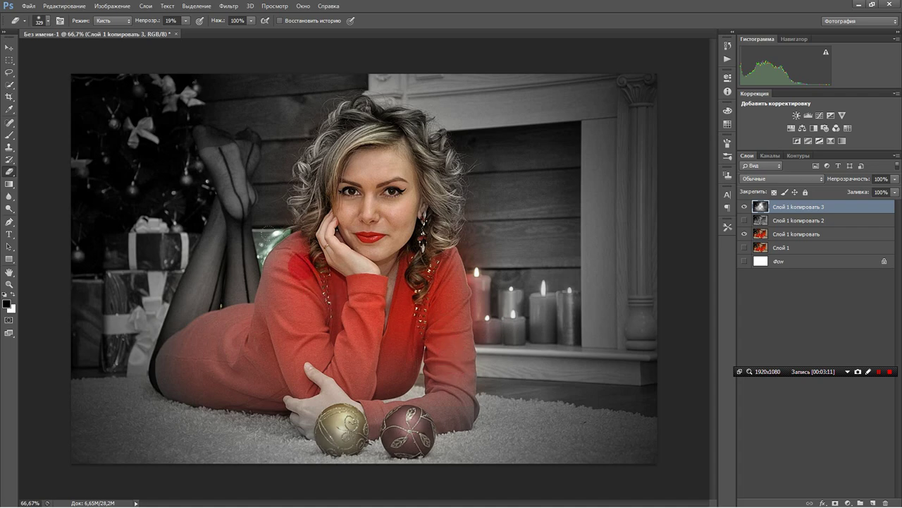
mouse_move(322, 148)
left_mouse_down()
mouse_move(375, 131)
mouse_move(415, 186)
mouse_move(287, 283)
left_mouse_up()
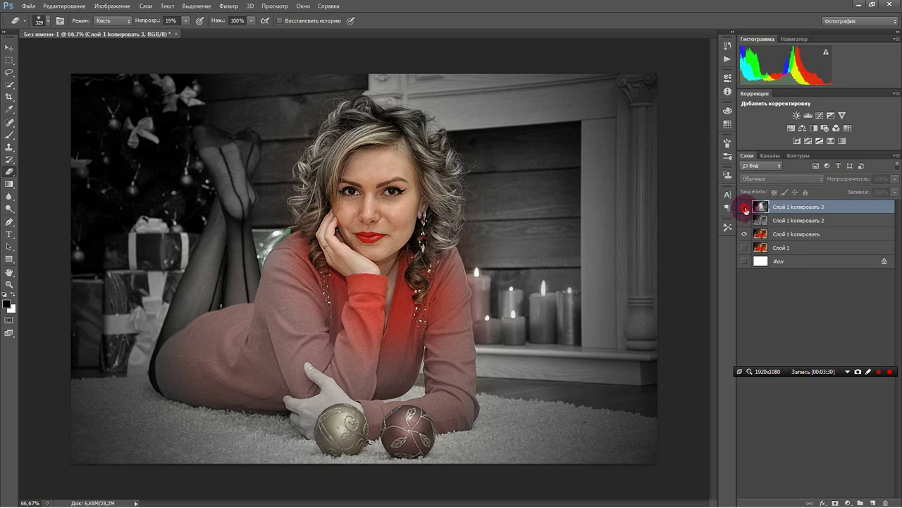
left_click(746, 208)
left_click(744, 220)
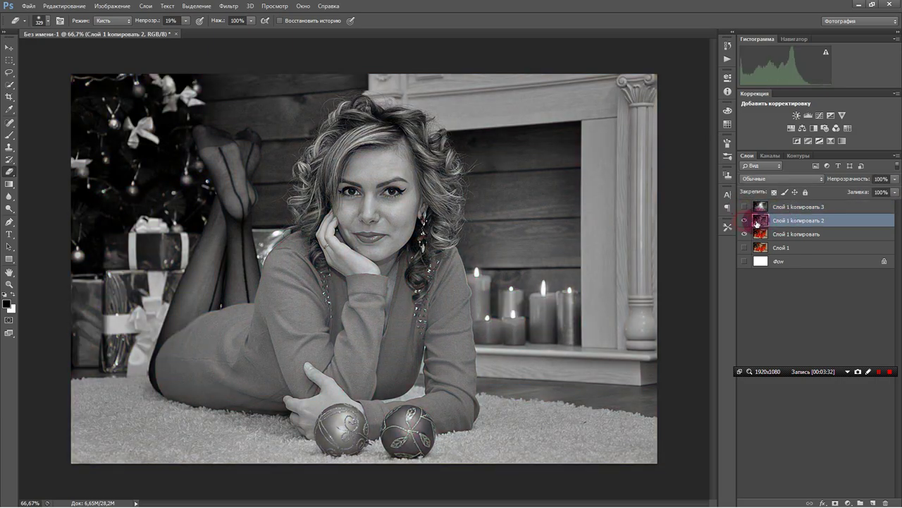
- Duplicate Слой 1 копировать 2 as Слой 1 копировать 4 and toggle its visibility to check it
right_click(785, 221)
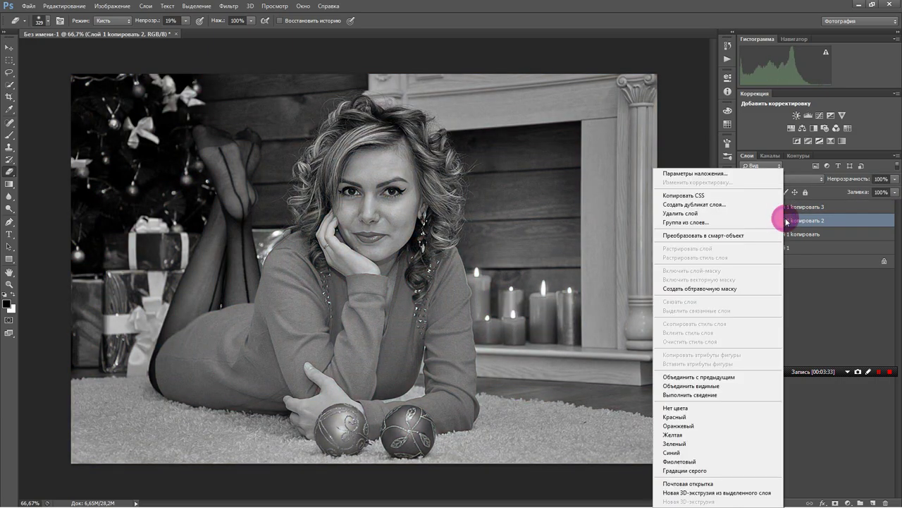
left_click(749, 204)
left_click(540, 153)
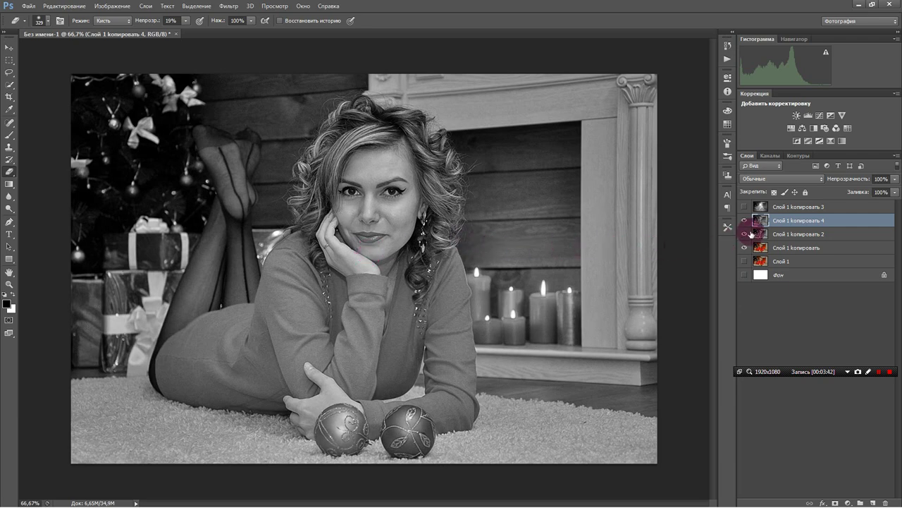
left_click(744, 221)
left_click(744, 222)
left_click(229, 6)
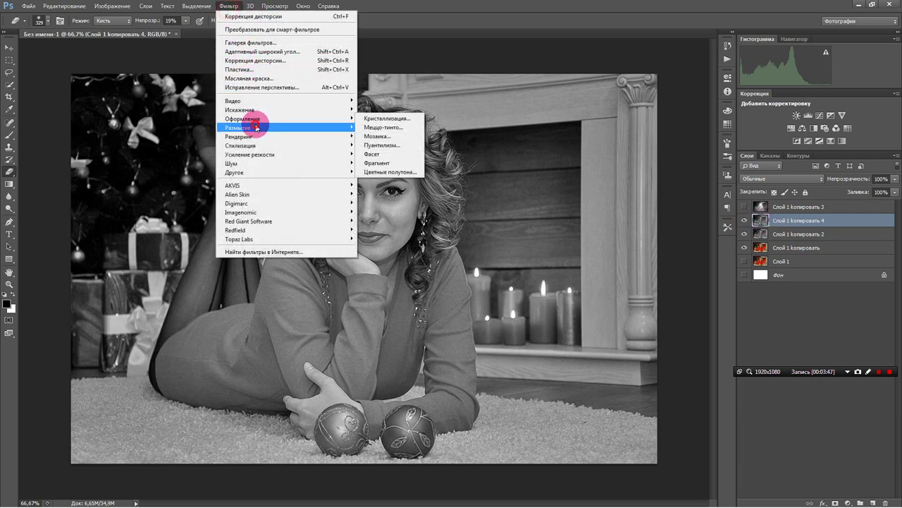
mouse_move(237, 127)
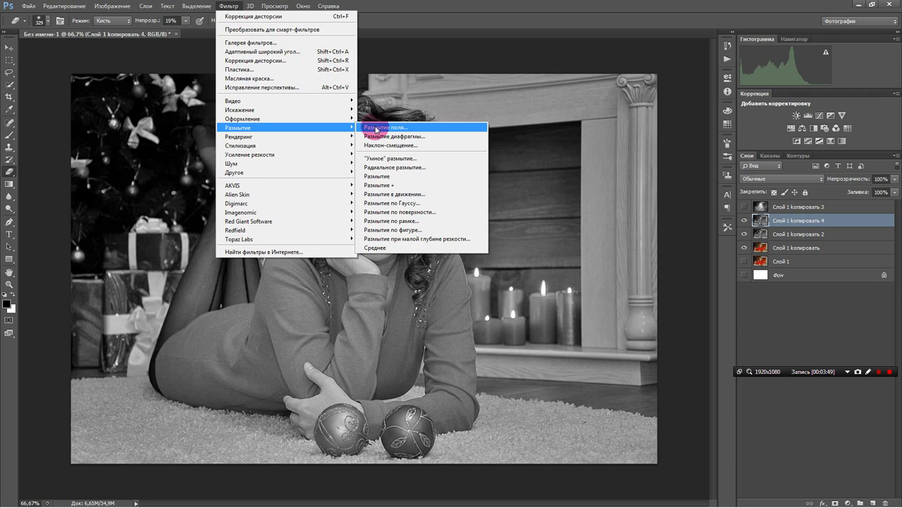
- Apply a Field Blur of about 34 px to Слой 1 копировать 4
left_click(376, 127)
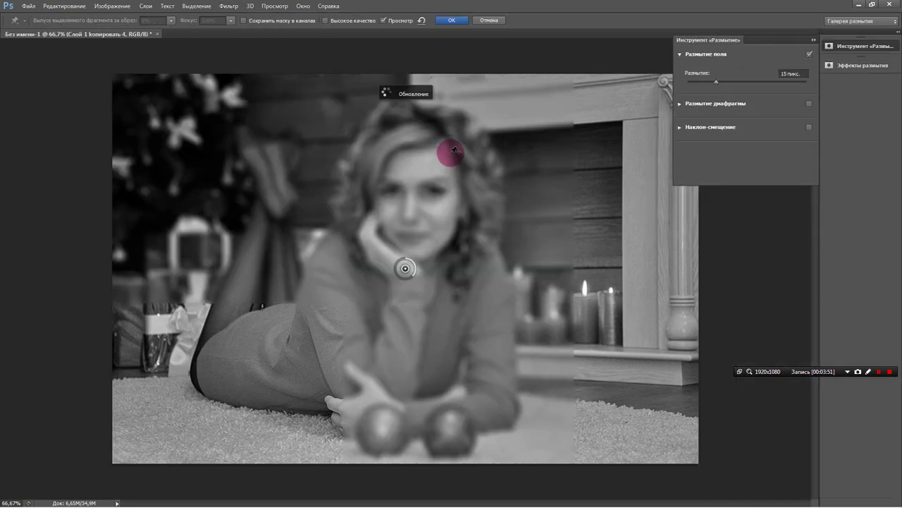
left_click(735, 83)
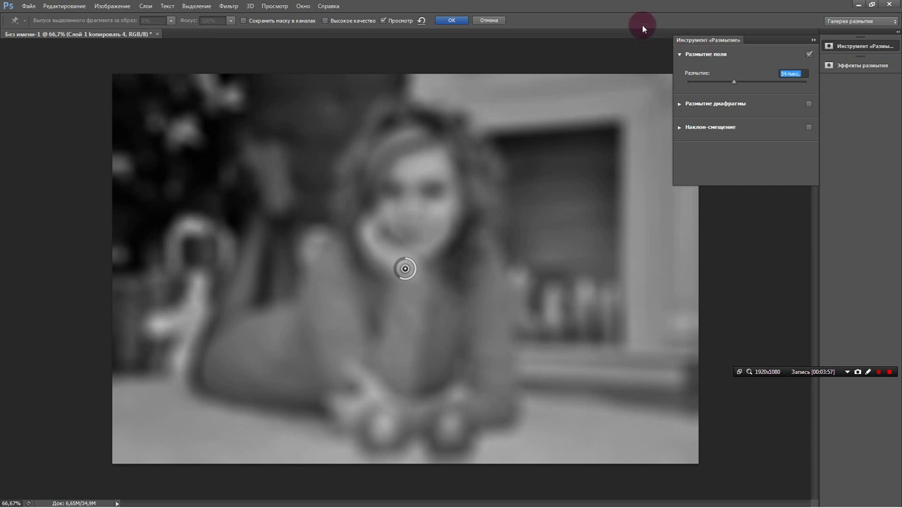
left_click(453, 20)
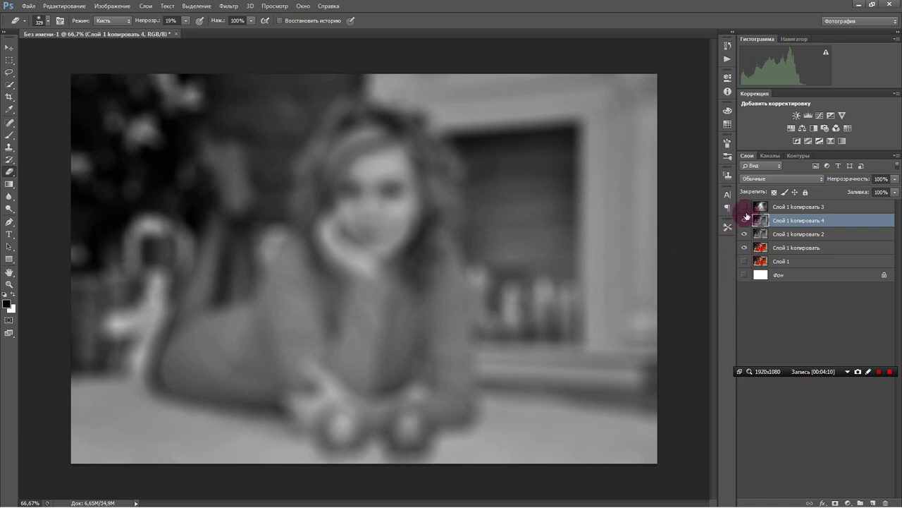
right_click(782, 210)
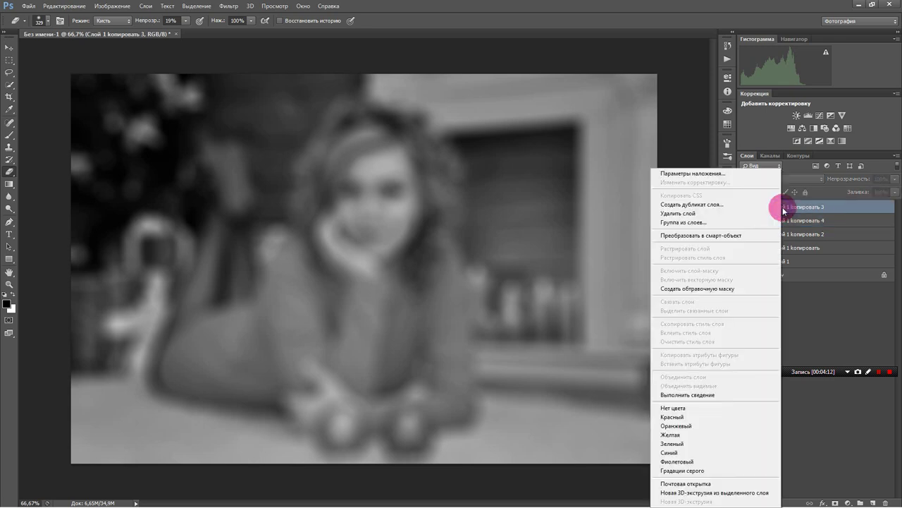
- Delete Слой 1 копировать 3 and add a -100 Lens Correction vignette to the blurred layer
left_click(733, 214)
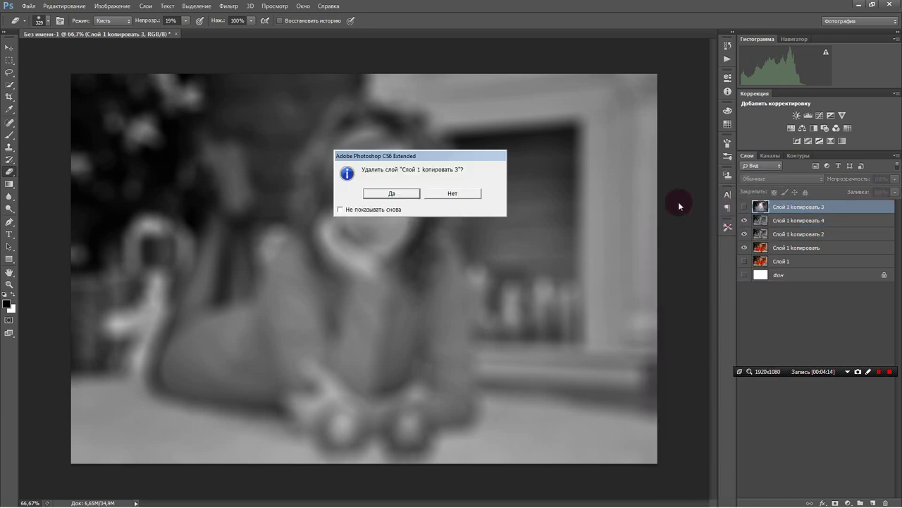
left_click(397, 193)
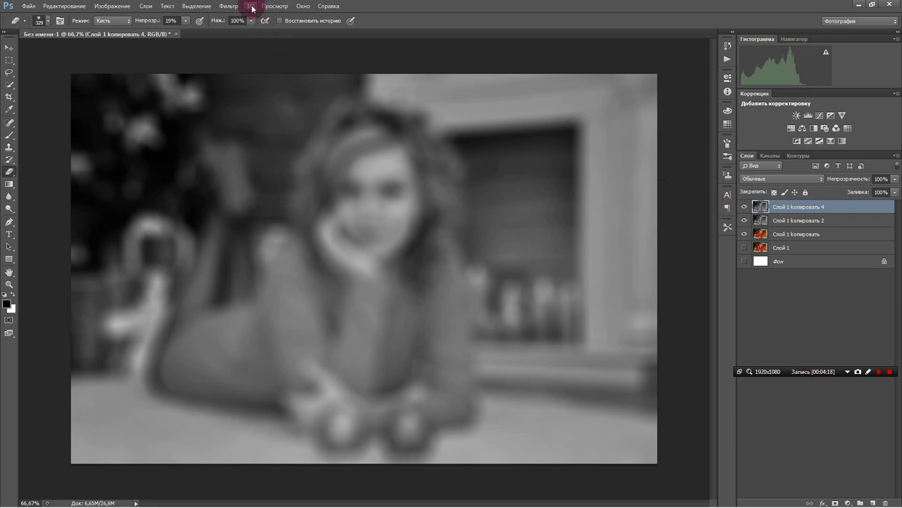
left_click(228, 6)
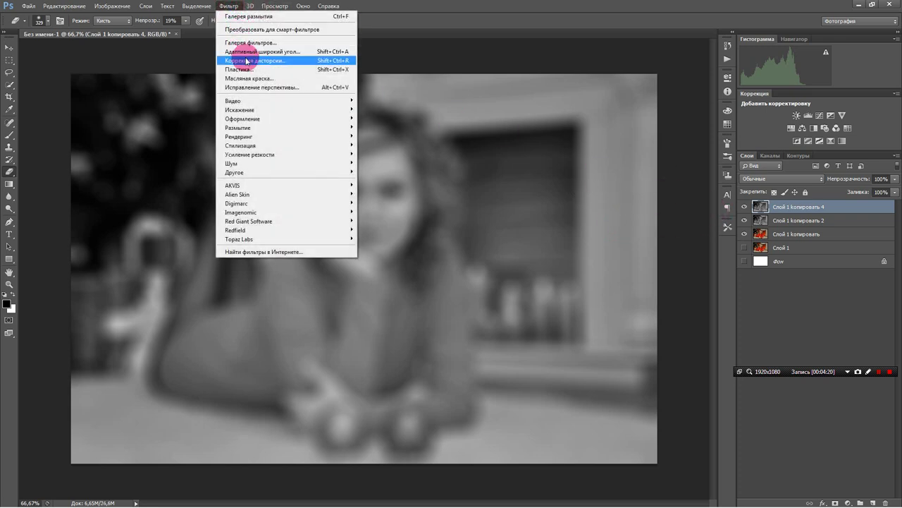
left_click(246, 60)
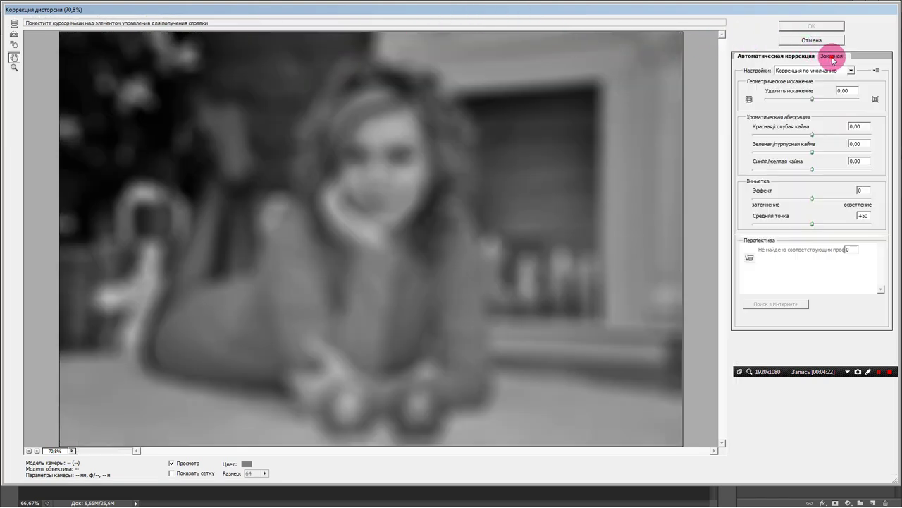
left_click(833, 61)
left_click(782, 198)
mouse_move(774, 201)
left_mouse_down()
mouse_move(752, 200)
mouse_move(753, 225)
left_mouse_up()
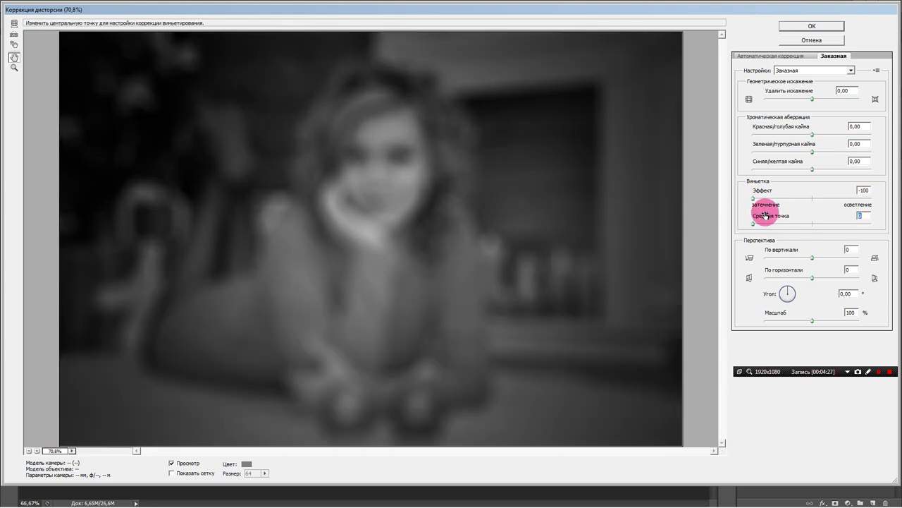
left_click(805, 25)
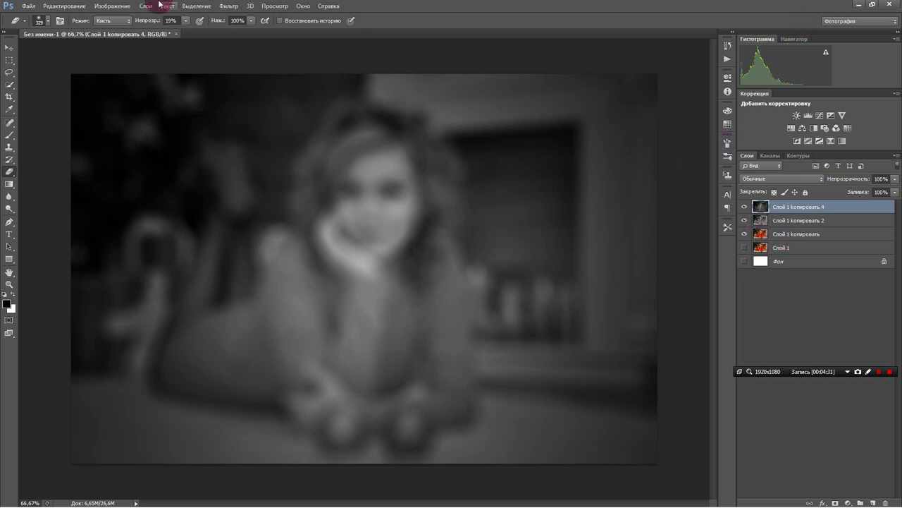
left_click(742, 220)
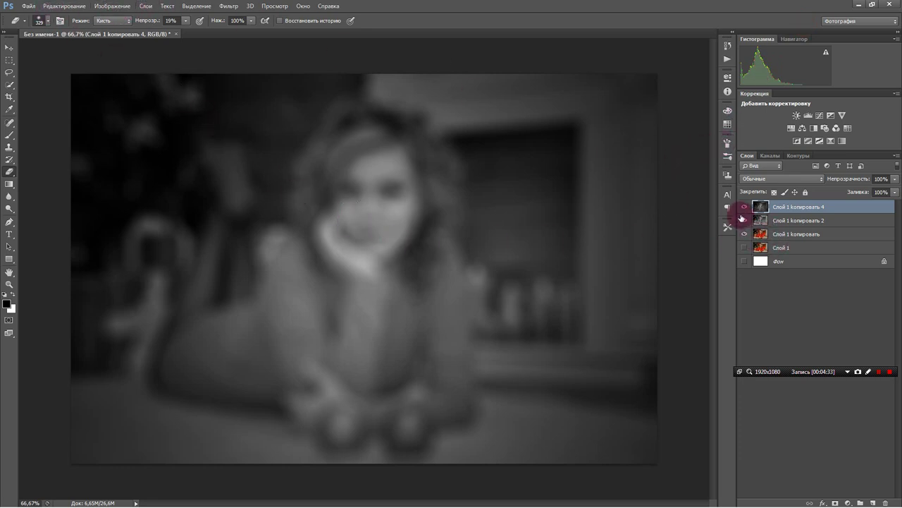
- Erase the blurred top layer over the eyes, face and shoulder, undoing one stray stroke
left_click(745, 209)
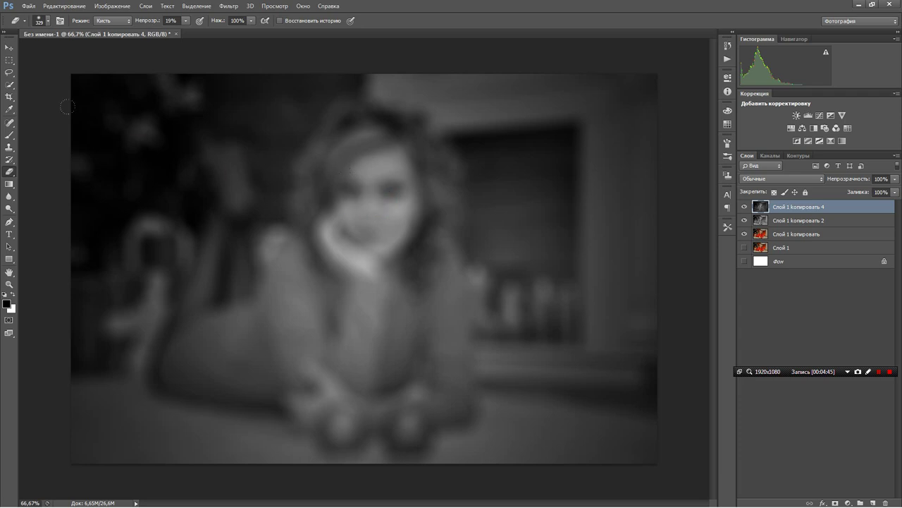
mouse_move(388, 205)
left_mouse_down()
mouse_move(365, 229)
mouse_move(364, 179)
mouse_move(375, 284)
mouse_move(342, 230)
mouse_move(342, 211)
mouse_move(357, 181)
mouse_move(368, 188)
mouse_move(368, 236)
mouse_move(363, 171)
mouse_move(358, 179)
mouse_move(383, 145)
mouse_move(430, 205)
mouse_move(368, 137)
mouse_move(328, 232)
mouse_move(366, 305)
mouse_move(362, 342)
left_mouse_up()
mouse_move(402, 293)
left_mouse_down()
mouse_move(273, 258)
mouse_move(270, 282)
mouse_move(242, 282)
left_mouse_up()
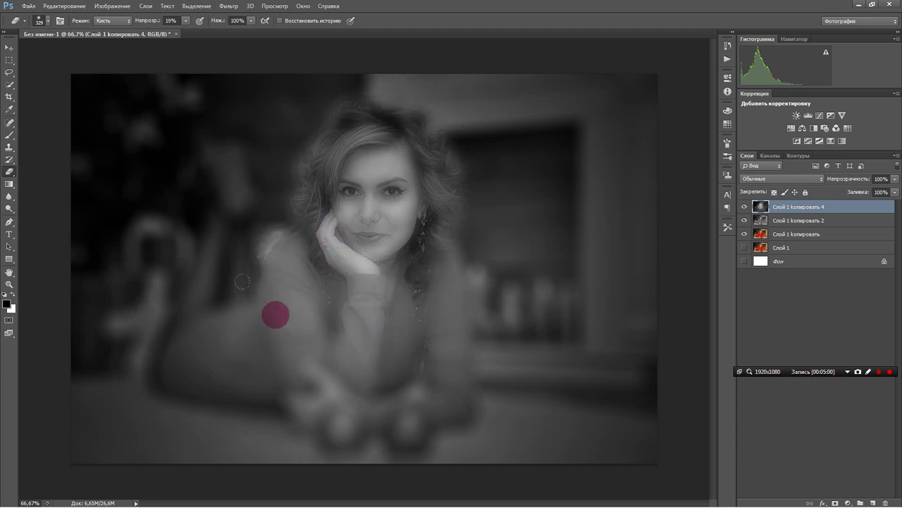
key("ctrl+alt+z")
mouse_move(370, 247)
left_mouse_down()
mouse_move(383, 204)
mouse_move(377, 232)
mouse_move(358, 230)
mouse_move(362, 172)
mouse_move(404, 175)
mouse_move(417, 187)
mouse_move(379, 145)
mouse_move(346, 161)
mouse_move(333, 205)
mouse_move(353, 208)
mouse_move(375, 284)
mouse_move(379, 277)
mouse_move(390, 292)
mouse_move(343, 278)
mouse_move(413, 221)
mouse_move(382, 187)
mouse_move(327, 170)
left_mouse_up()
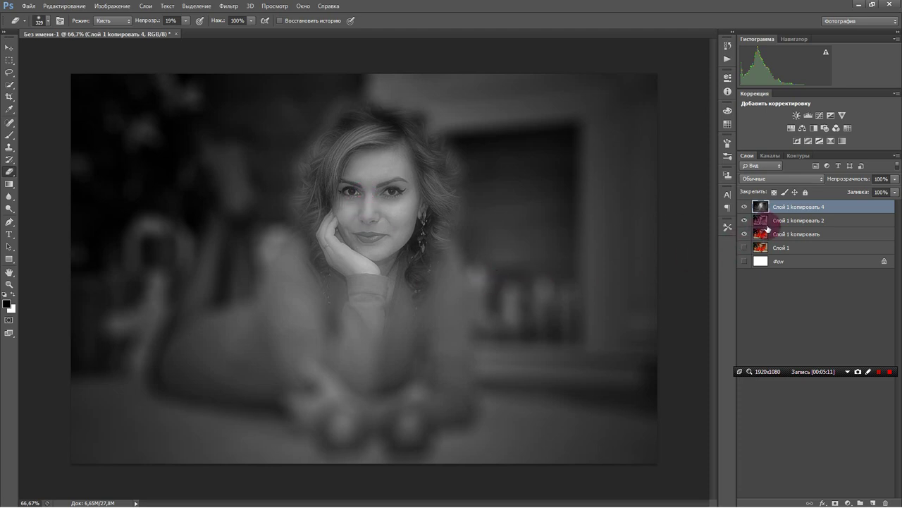
left_click(745, 222)
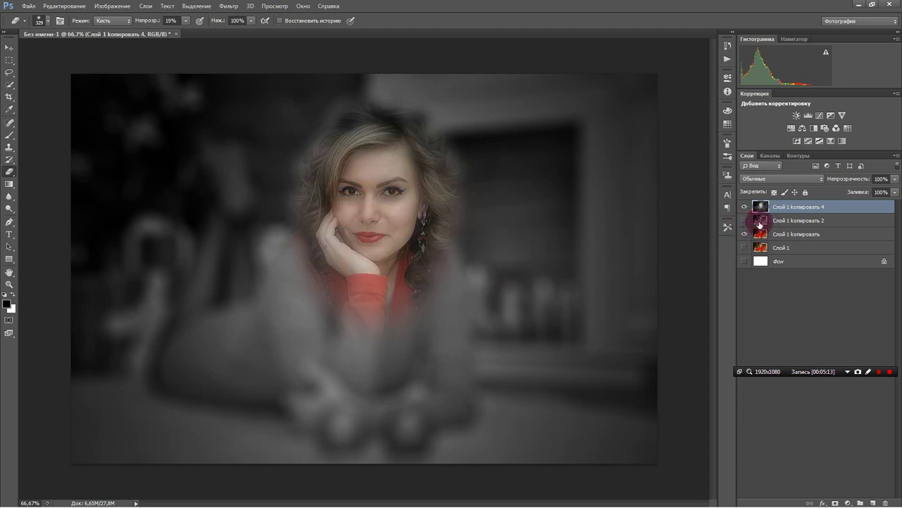
- Toggle Слой 1 копировать 2 on and off to compare the face in grey and colour
left_click(745, 220)
left_click(765, 221)
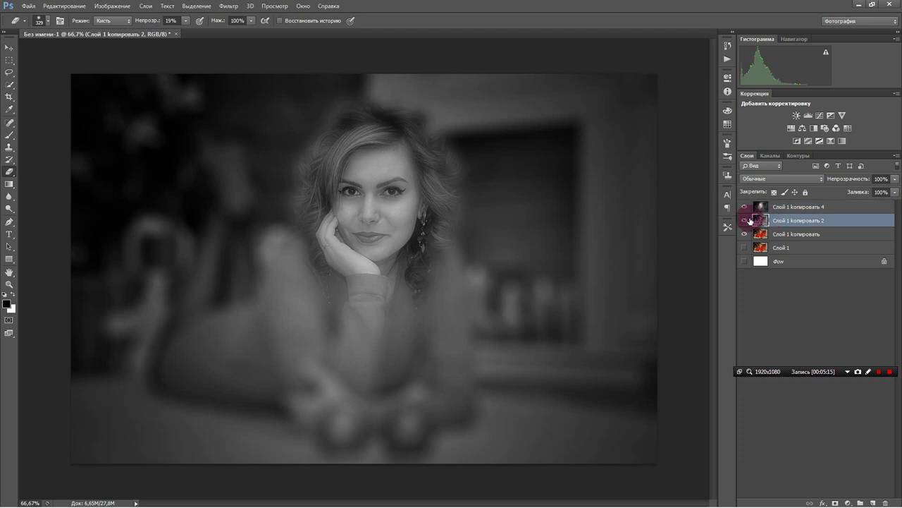
left_click(744, 222)
left_click(744, 221)
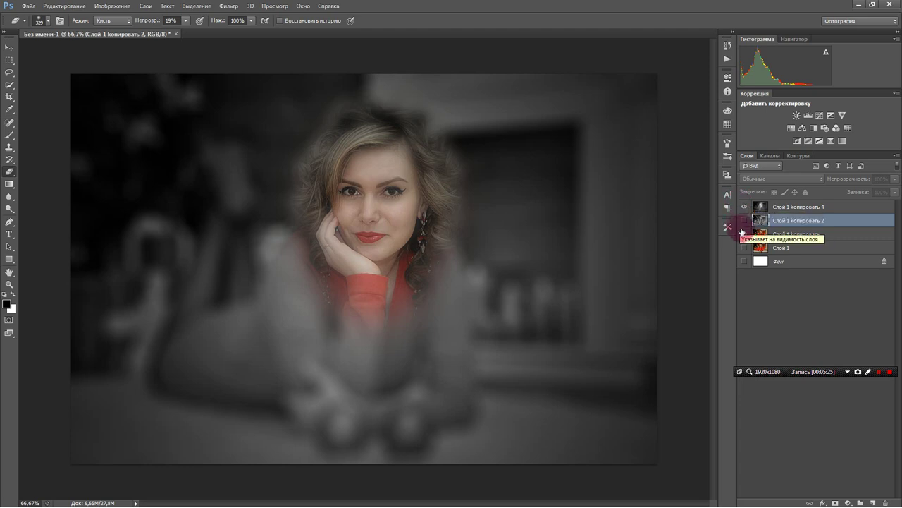
- Hide Слой 1 копировать, show Слой 1, and make Слой 1 копировать 4 the working layer
left_click(746, 235)
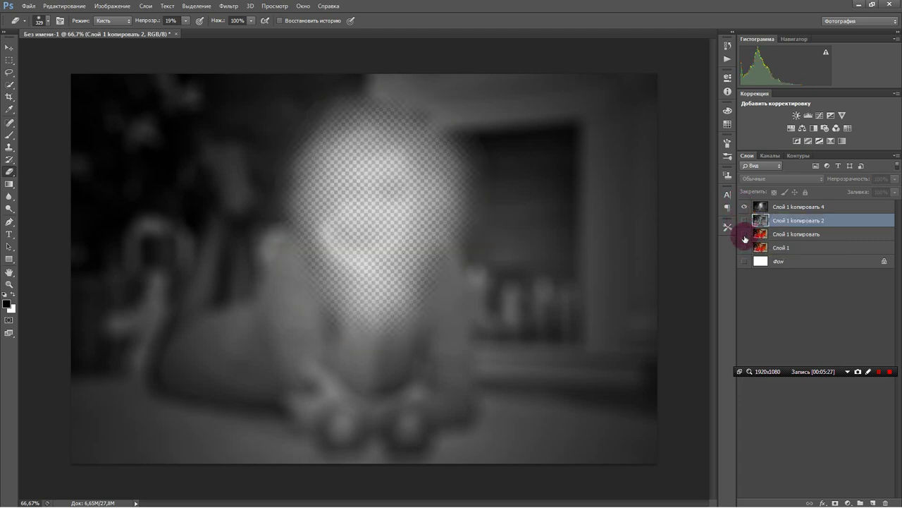
left_click(744, 249)
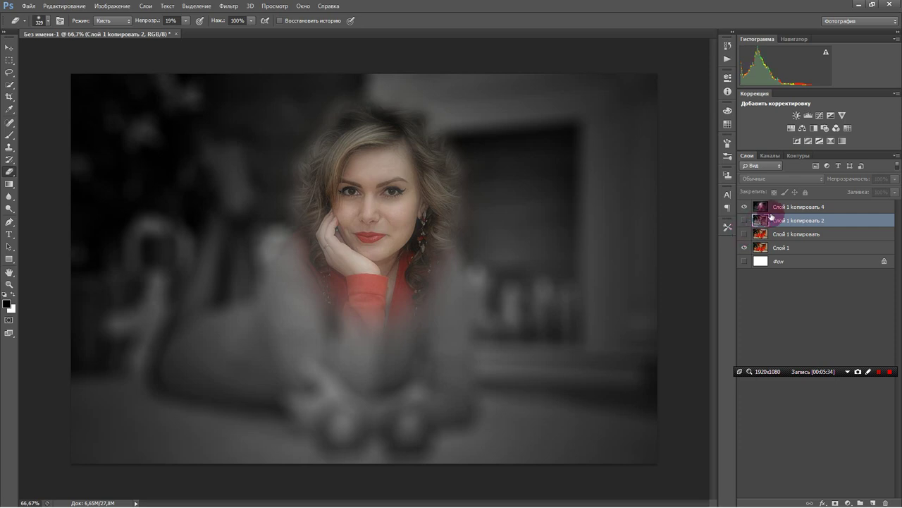
left_click(781, 206)
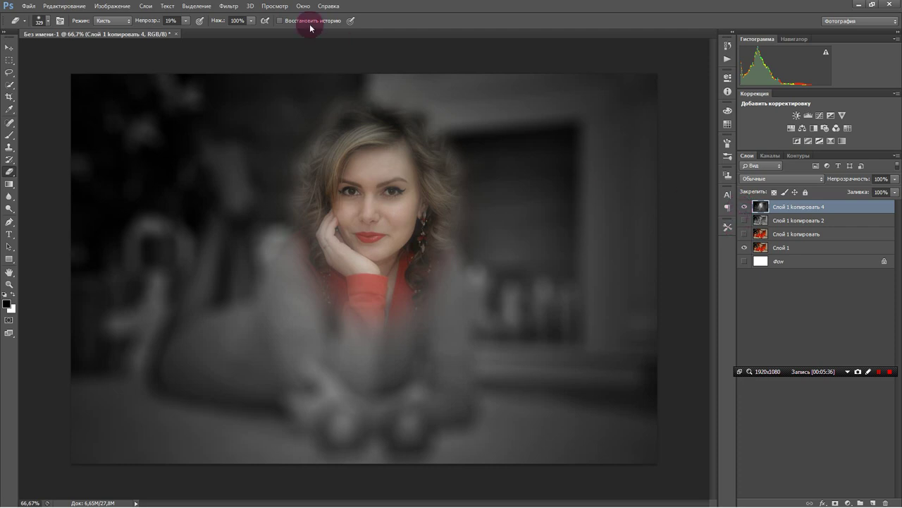
left_click(227, 5)
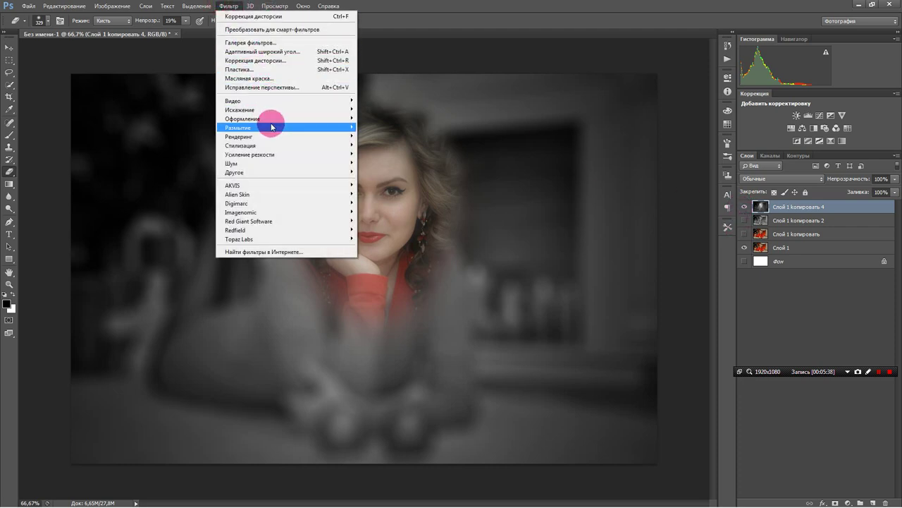
mouse_move(238, 128)
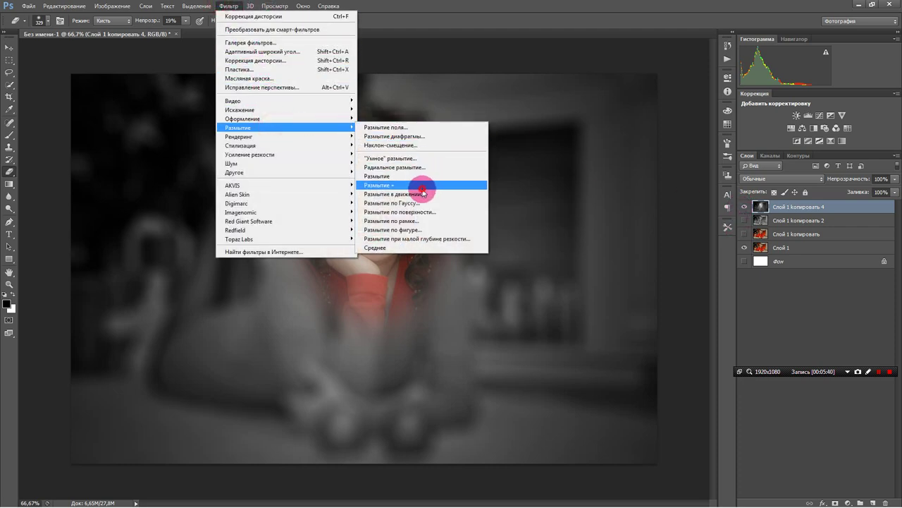
left_click(423, 193)
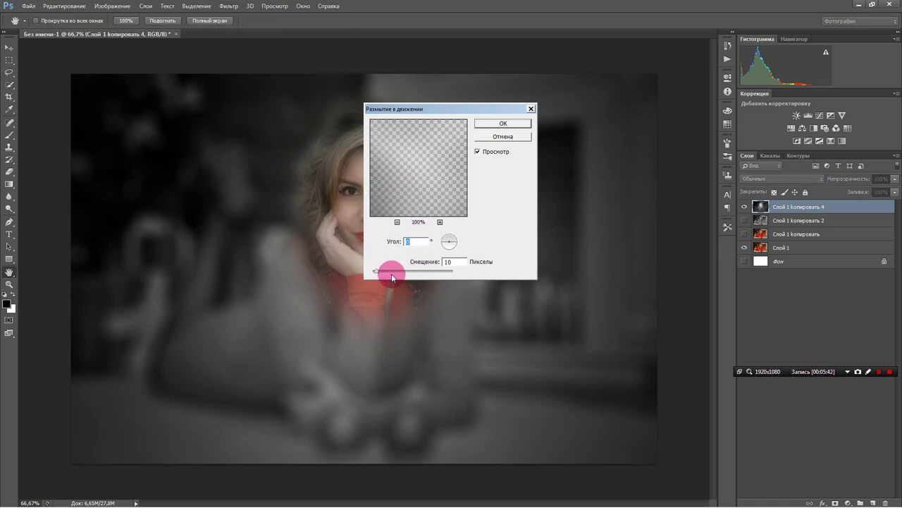
left_click_drag(383, 275, 384, 274)
left_click(397, 222)
left_click(397, 222)
left_click(397, 222)
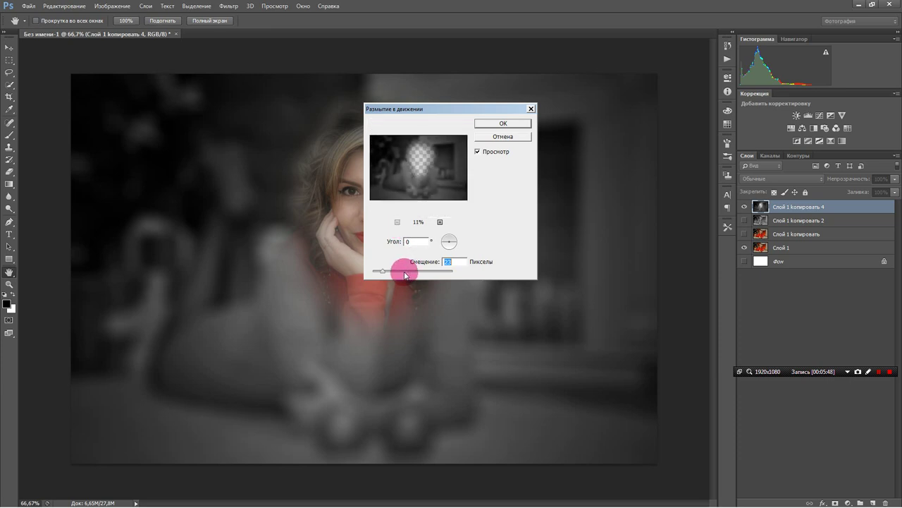
mouse_move(383, 274)
left_mouse_down()
mouse_move(435, 274)
mouse_move(412, 274)
mouse_move(424, 276)
left_mouse_up()
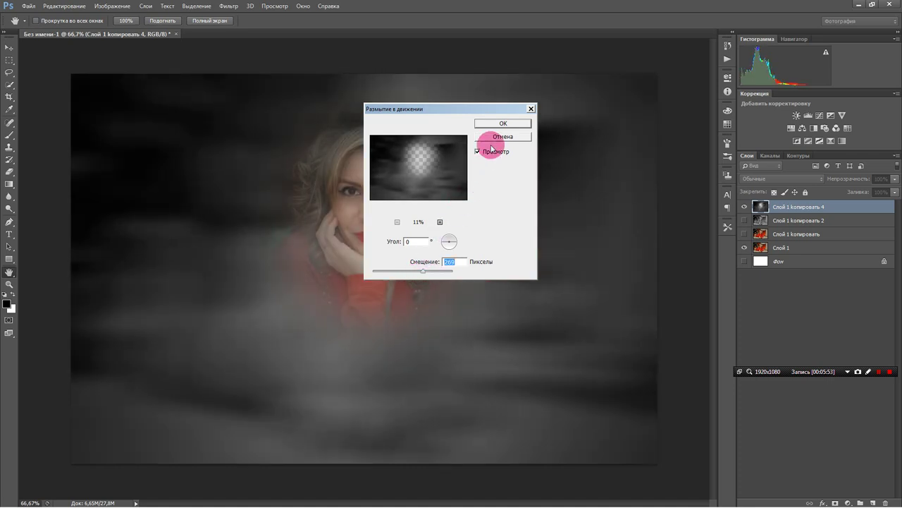
left_click(500, 122)
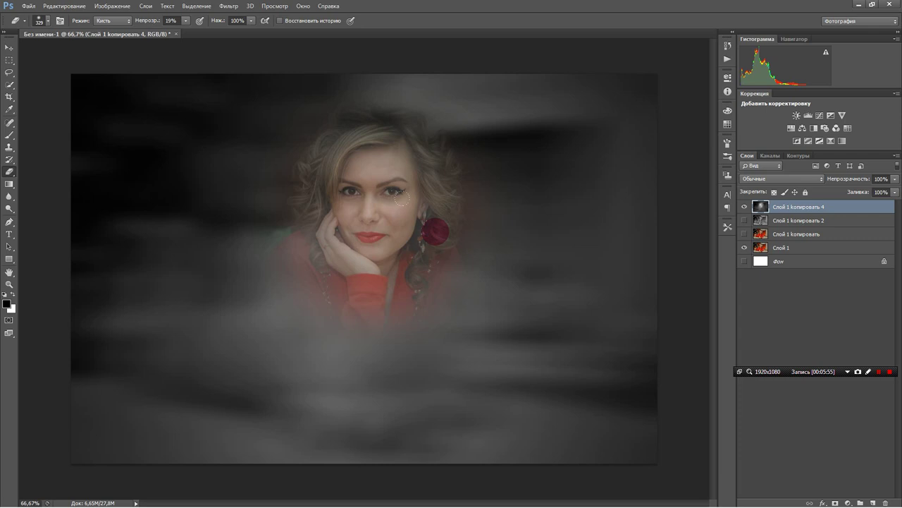
key("ctrl+z")
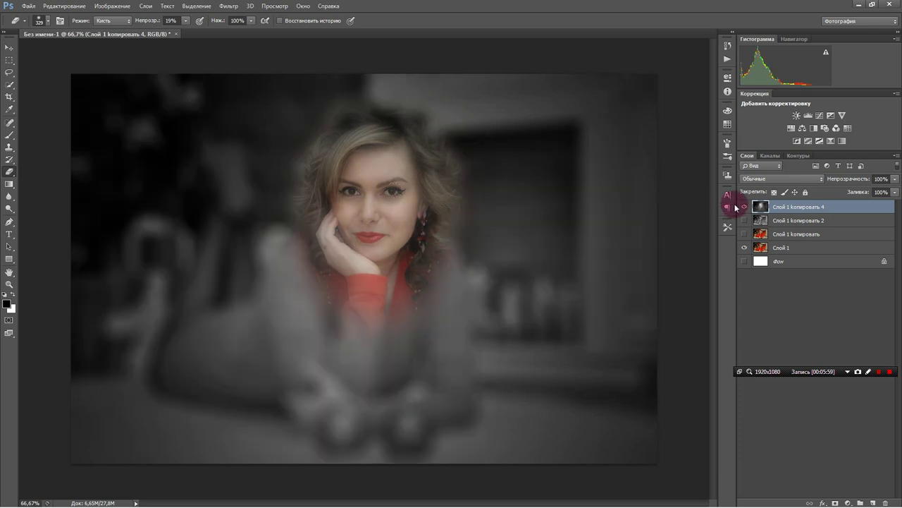
left_click(745, 207)
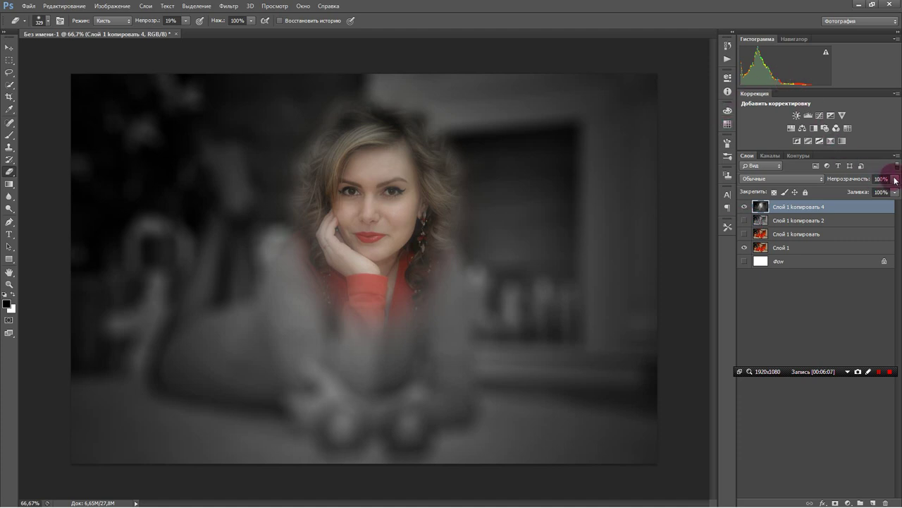
- Set Слой 1 копировать 4 to Multiply (Умножение) blending at about 75% opacity
left_click(796, 178)
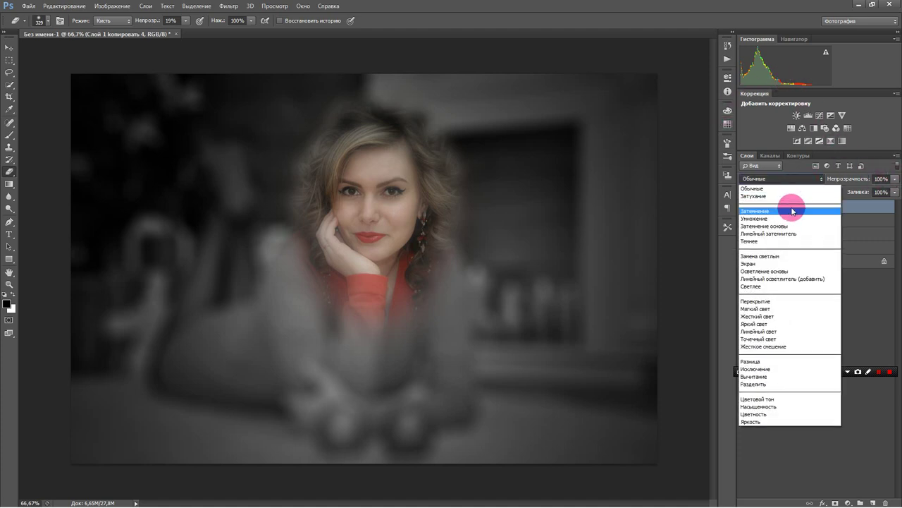
left_click(790, 219)
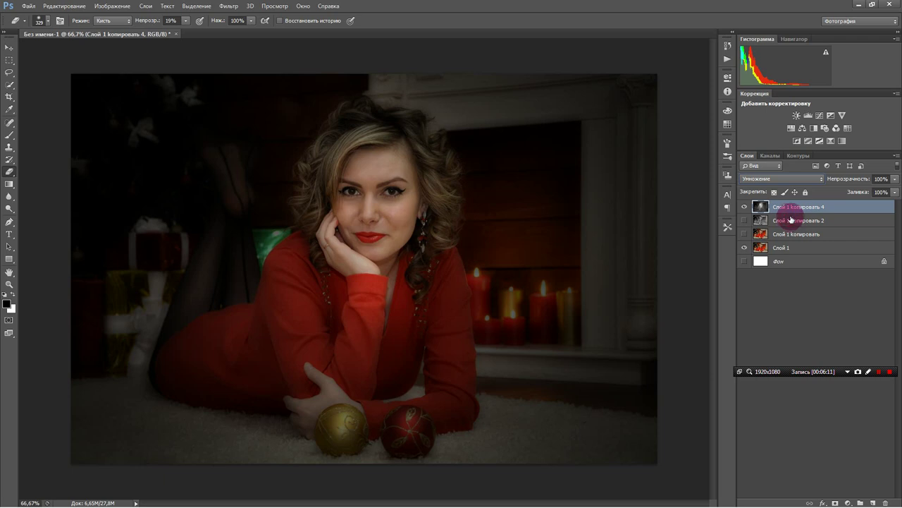
left_click_drag(895, 184, 881, 190)
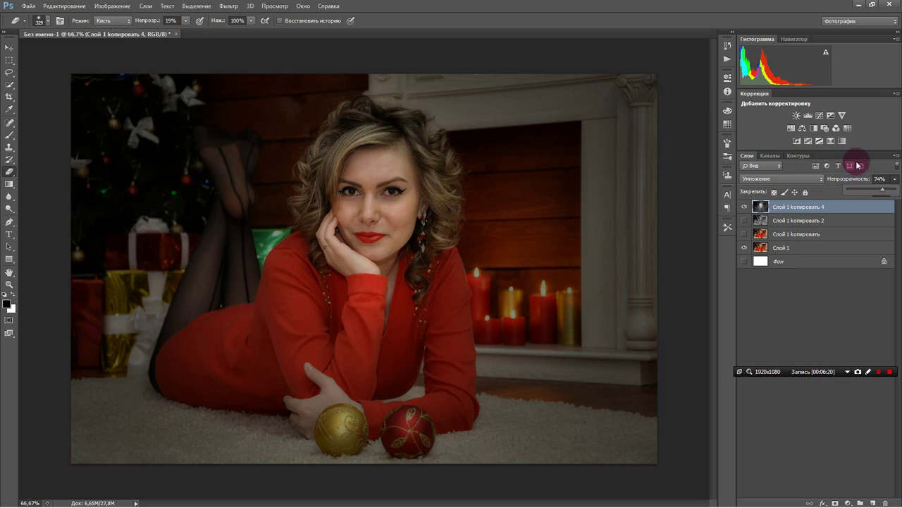
left_click(880, 192)
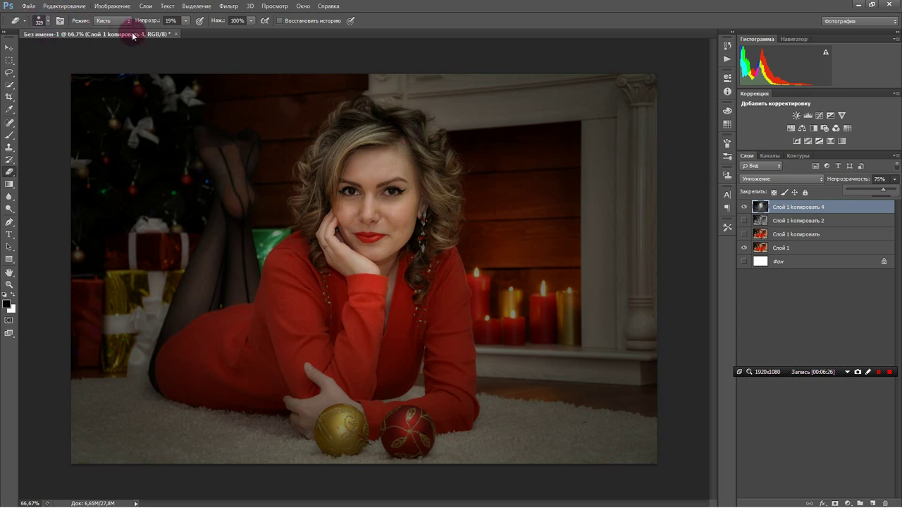
left_click(144, 6)
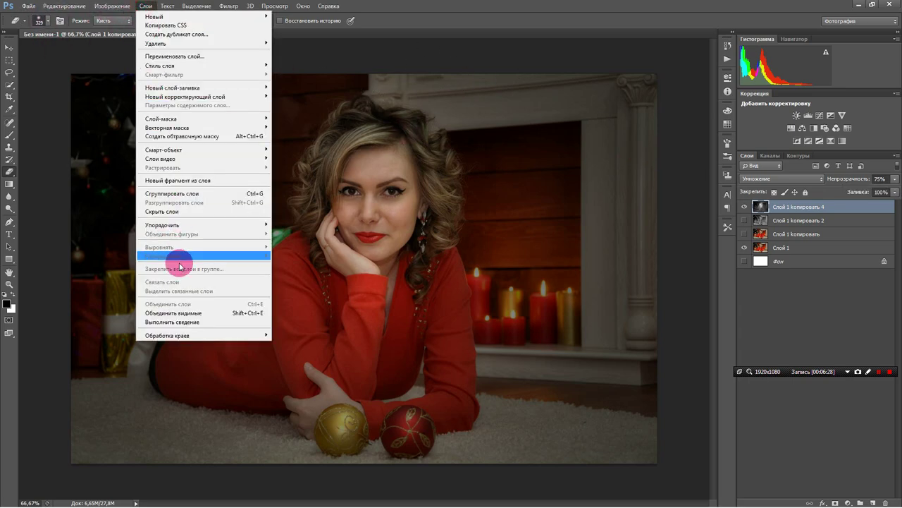
- Merge visible layers into one Фон layer, discarding hidden ones, and apply Auto Contrast
left_click(173, 321)
left_click(384, 193)
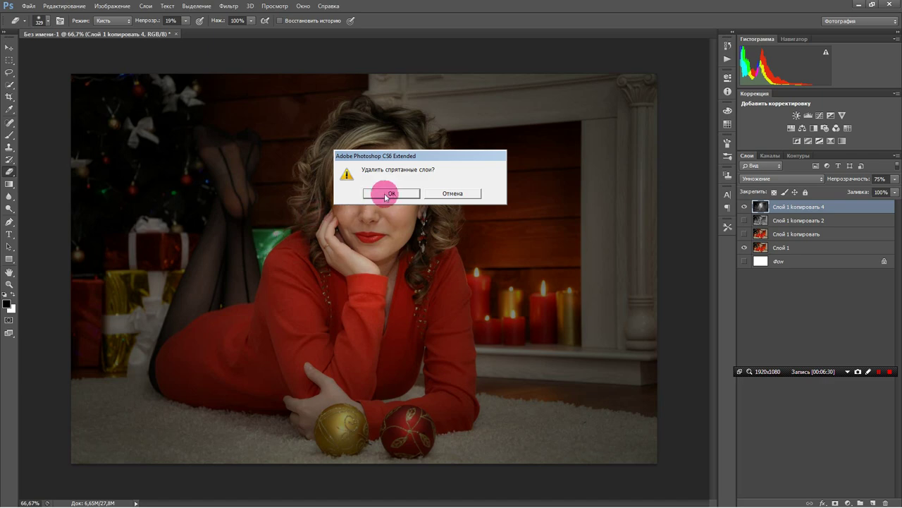
left_click(113, 6)
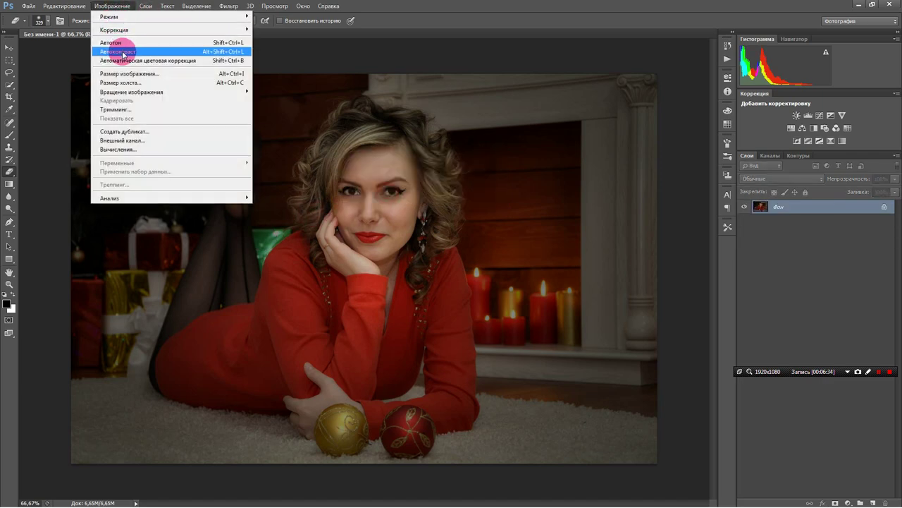
left_click(122, 52)
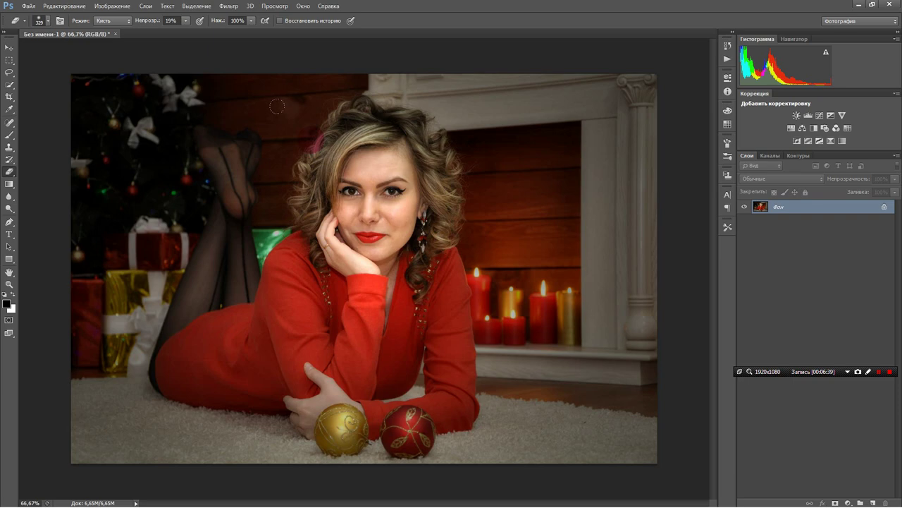
left_click(112, 6)
mouse_move(169, 29)
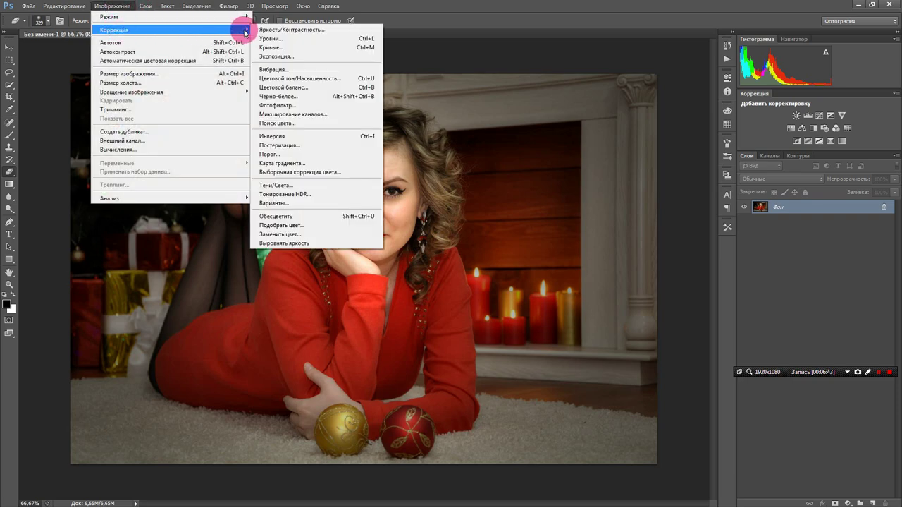
- Apply a Vibrance adjustment of -38 with lowered saturation to mute the portrait's colours
left_click(290, 68)
left_click_drag(420, 144, 578, 143)
mouse_move(551, 170)
left_mouse_down()
mouse_move(605, 171)
mouse_move(522, 171)
mouse_move(585, 197)
mouse_move(571, 199)
left_mouse_up()
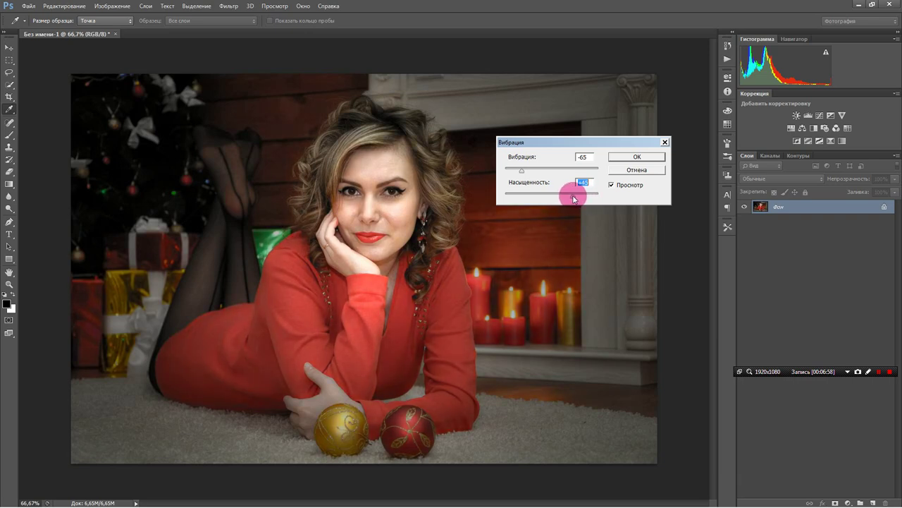
left_click_drag(522, 170, 567, 199)
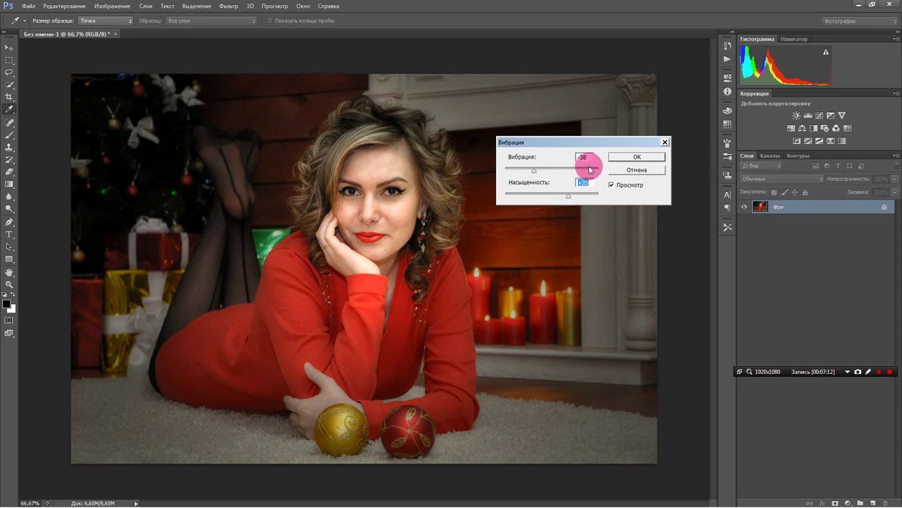
left_click(633, 156)
key("e")
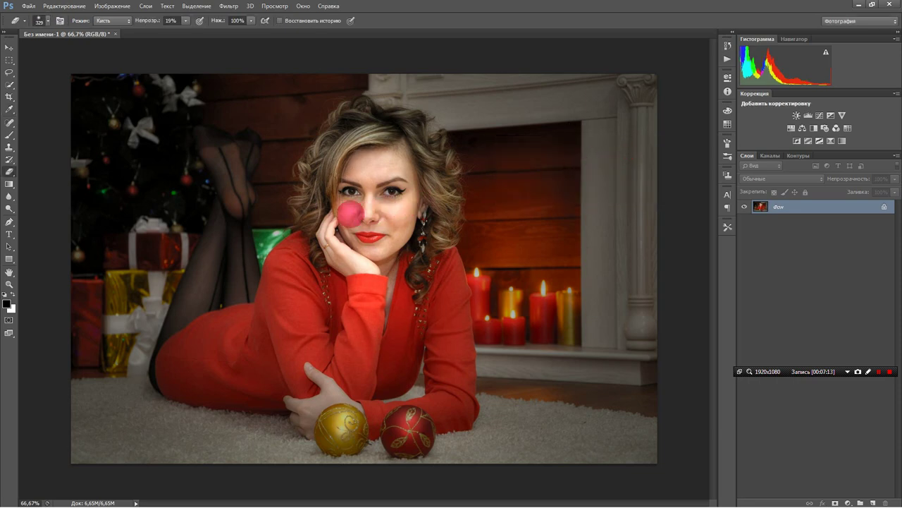
left_click(10, 282)
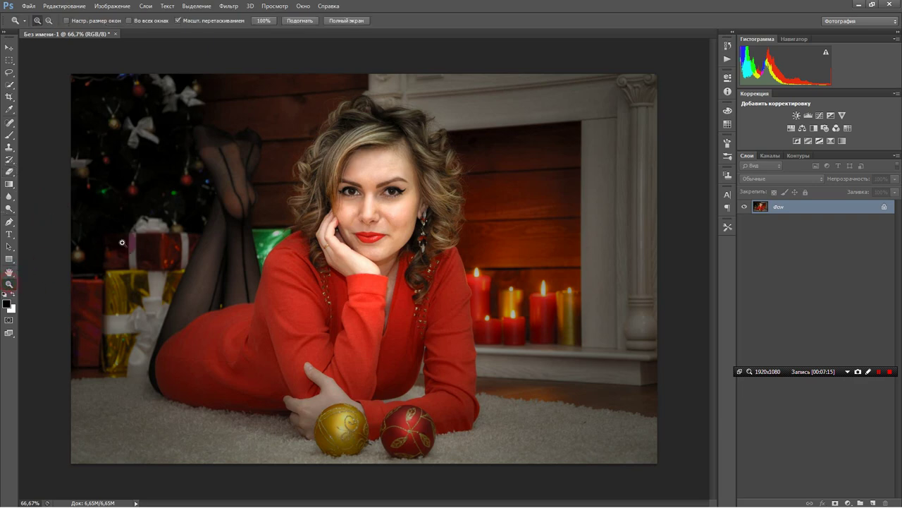
- Zoom to 300% on the face and convert the background into a regular Слой 0
left_click(372, 215)
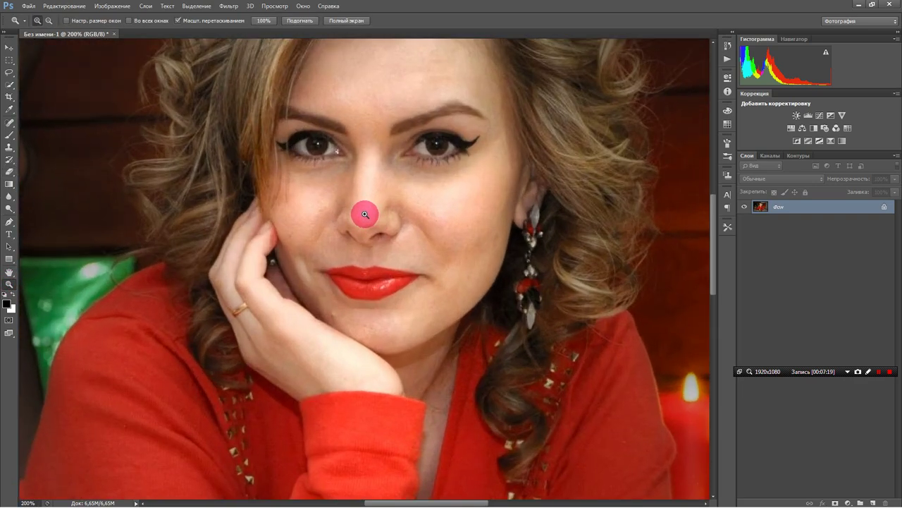
left_click(365, 214)
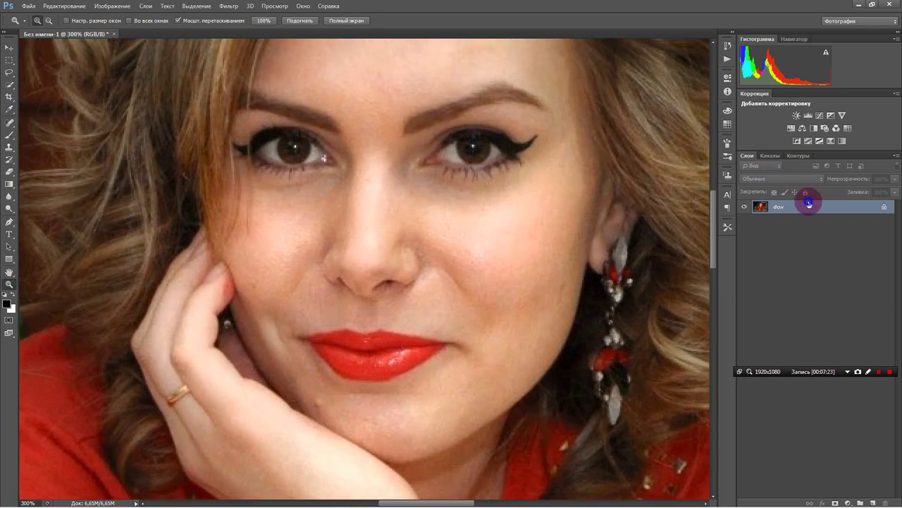
right_click(809, 203)
left_click(814, 210)
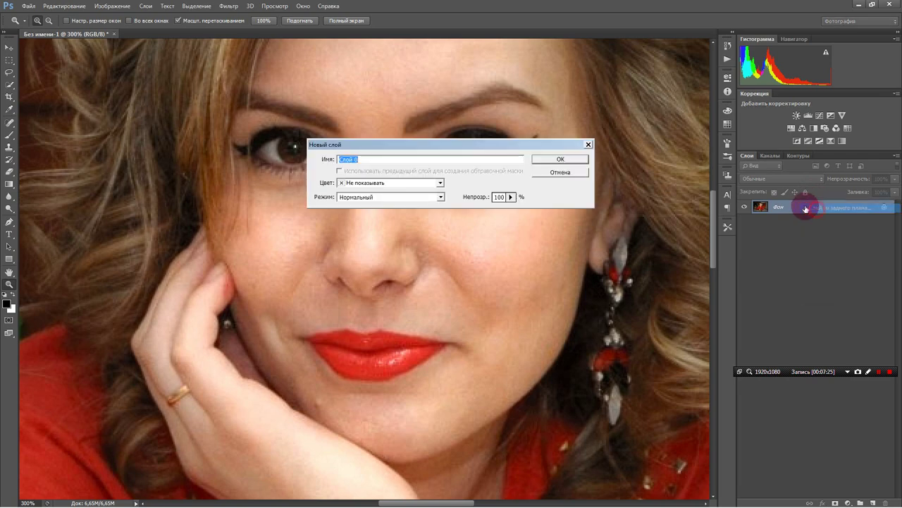
left_click(583, 159)
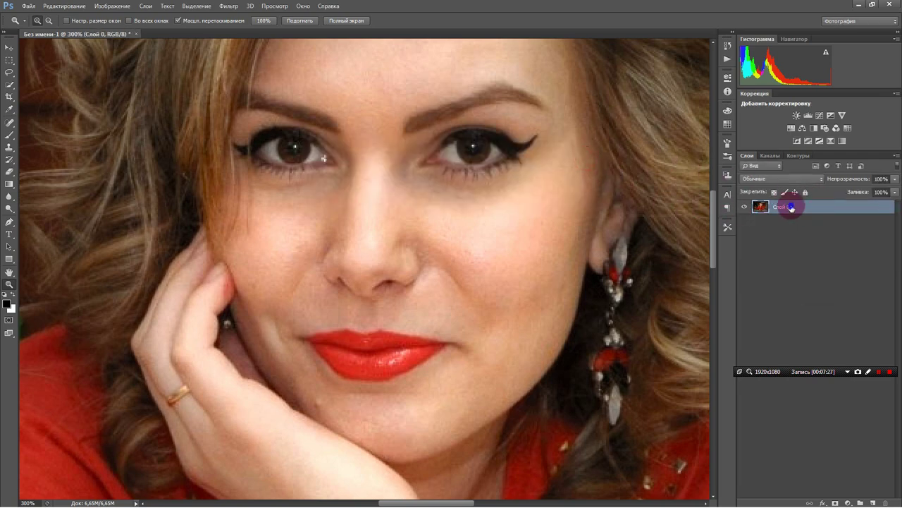
- Duplicate Слой 0 as Слой 0 копировать
right_click(791, 208)
left_click(752, 202)
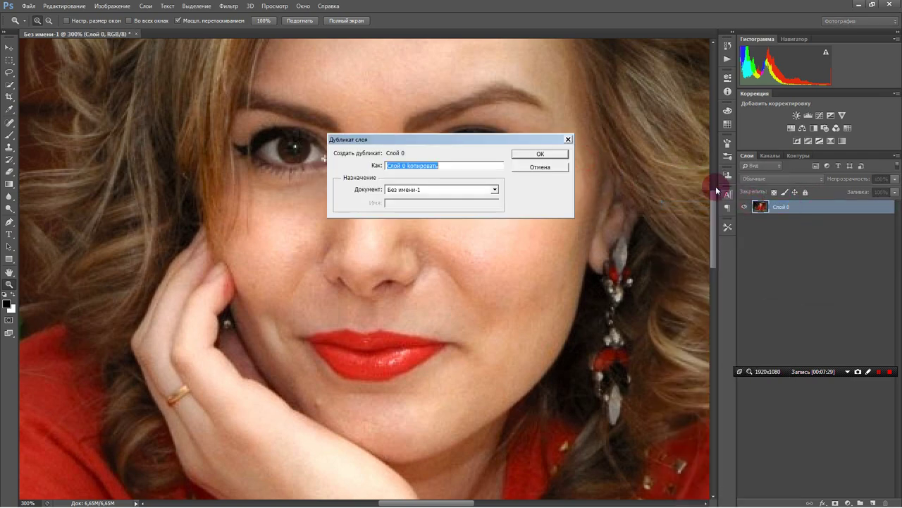
left_click(559, 154)
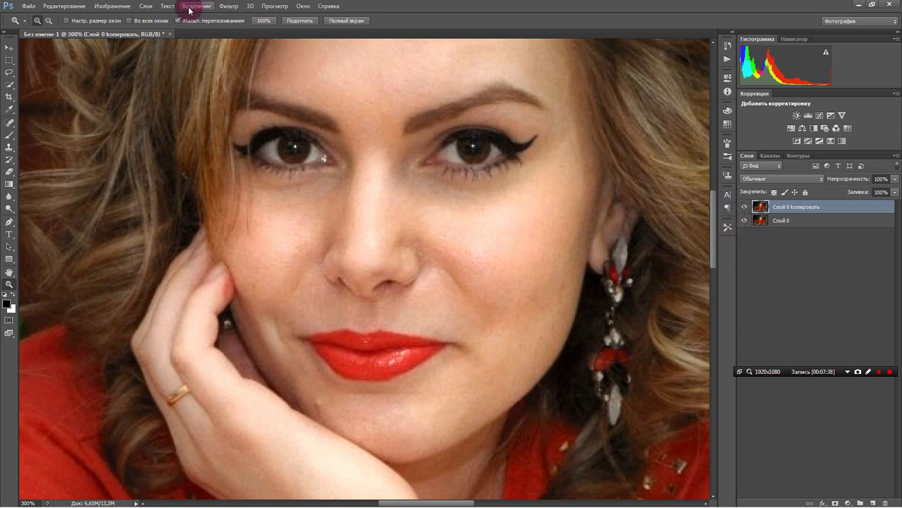
- Run Portraiture on Слой 0 копировать with its Default preset, previewing the face close up
left_click(227, 6)
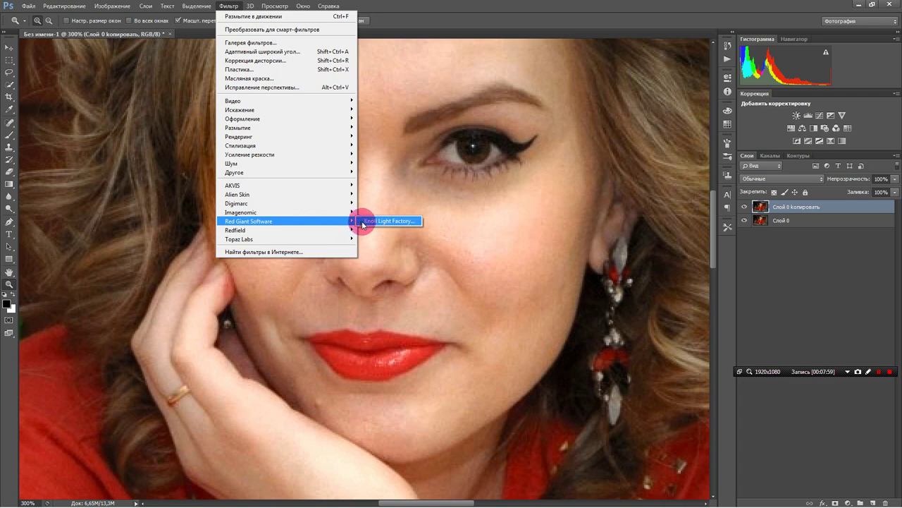
mouse_move(282, 212)
left_click(369, 213)
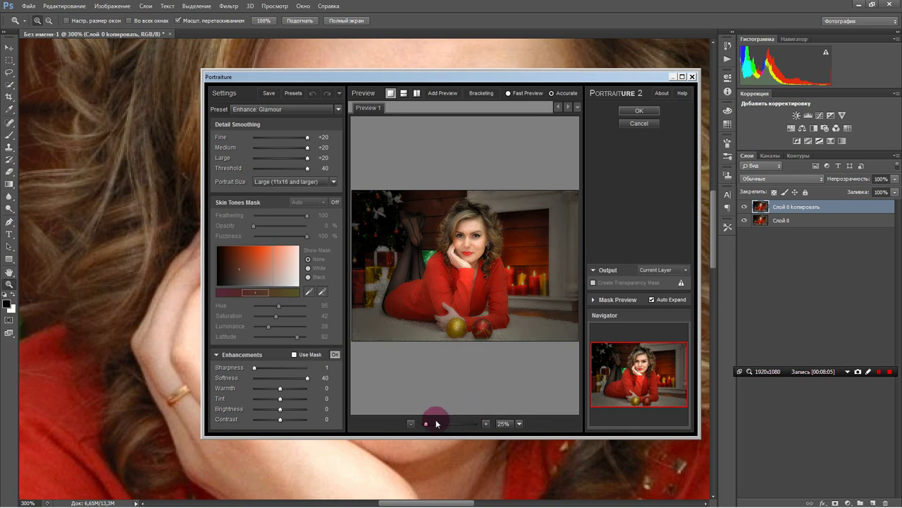
left_click_drag(423, 423, 452, 423)
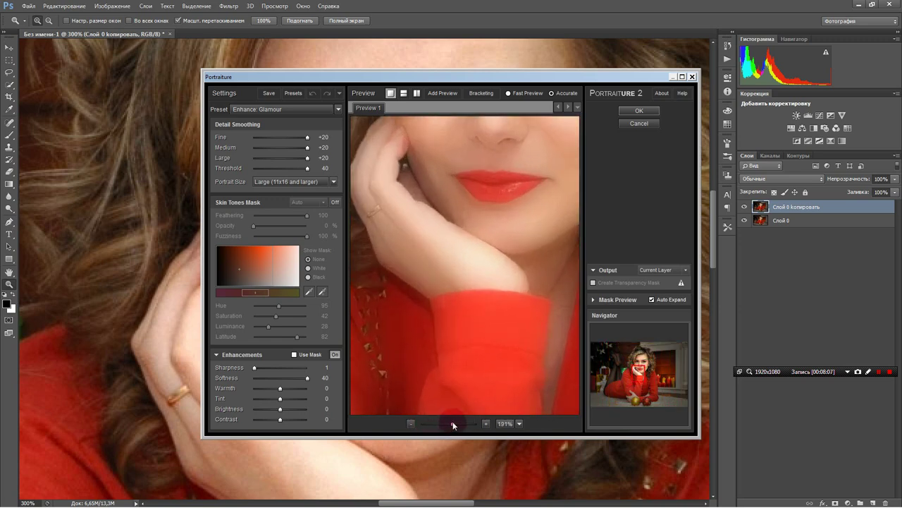
left_click_drag(514, 200, 465, 309)
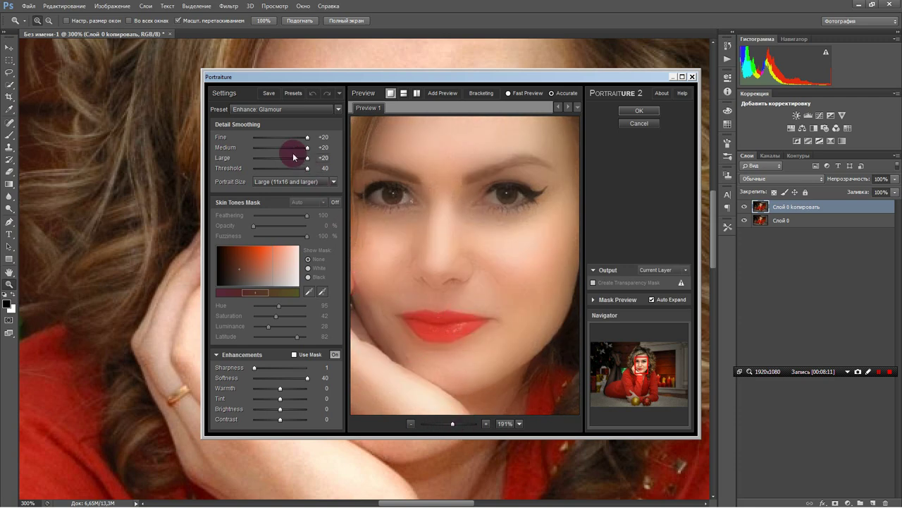
mouse_move(307, 137)
left_mouse_down()
mouse_move(252, 137)
mouse_move(271, 138)
left_mouse_up()
left_click(267, 111)
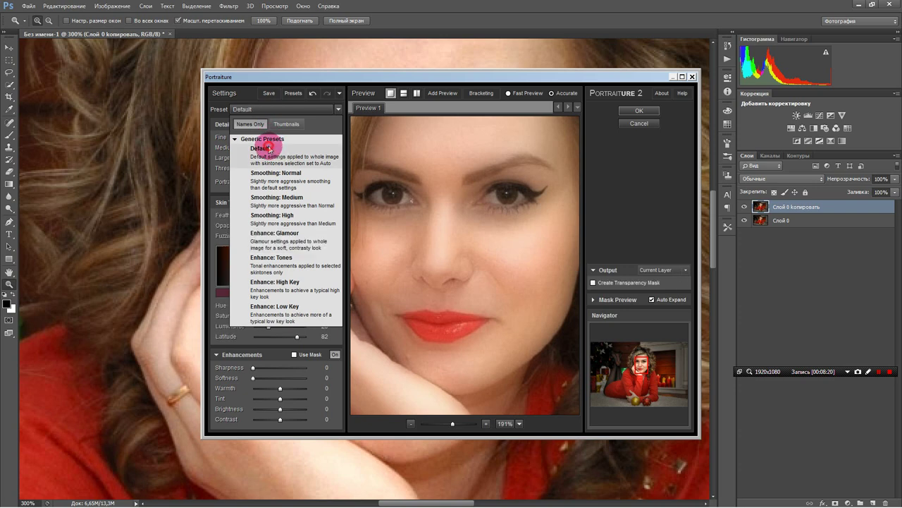
left_click(269, 149)
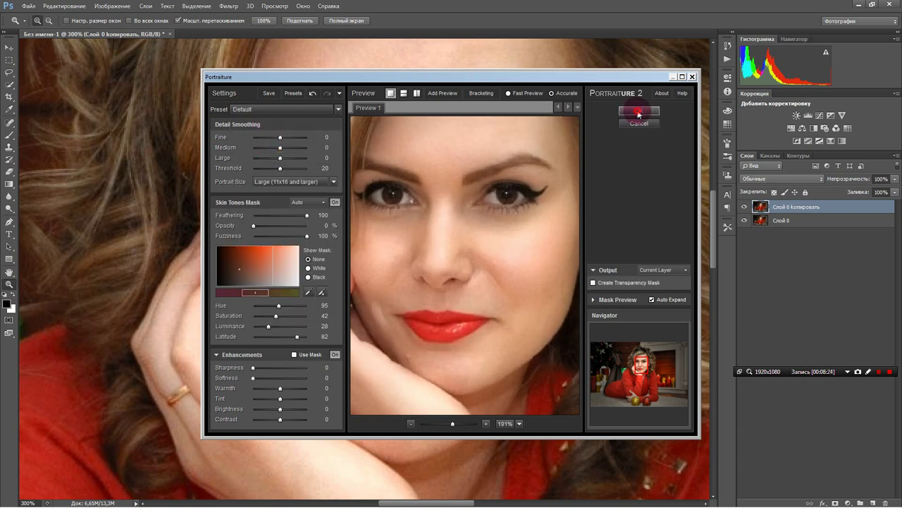
key("Return")
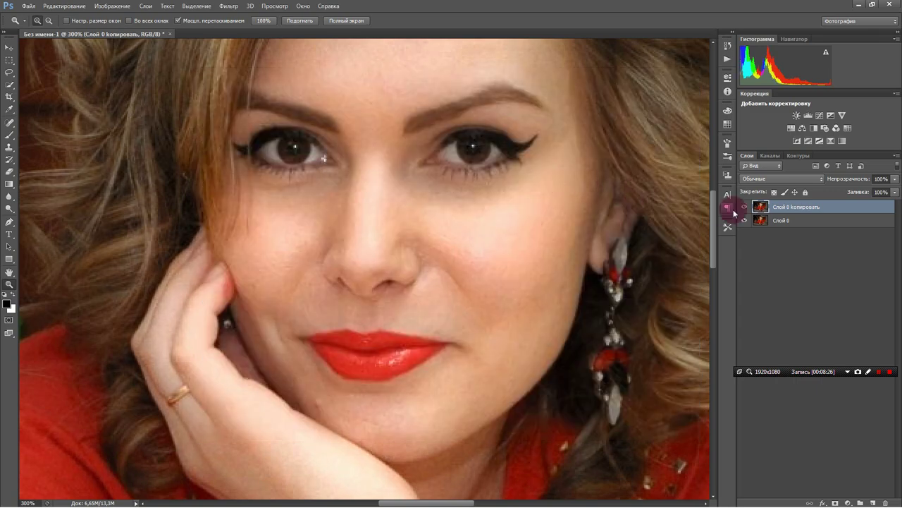
- Toggle Слой 0 копировать's visibility to compare the smoothed skin with the original
left_click(744, 206)
left_click(744, 206)
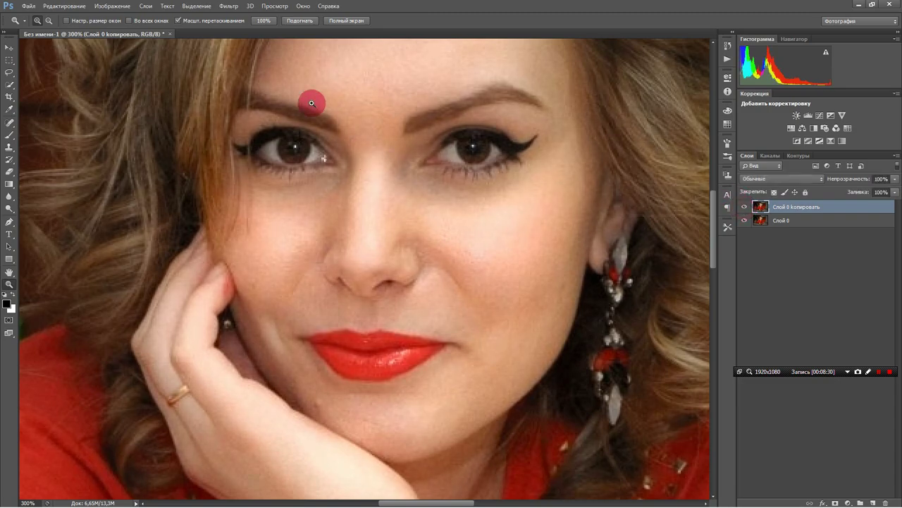
left_click(64, 6)
left_click(62, 7)
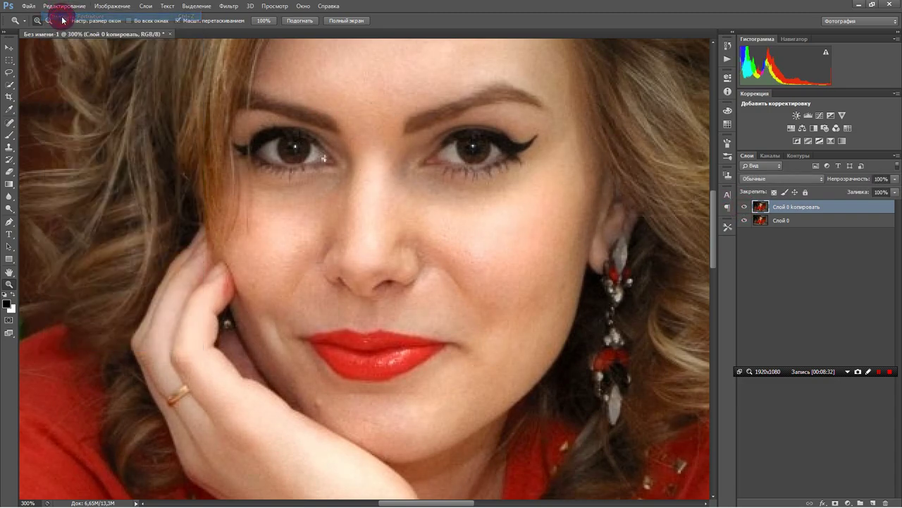
- Reopen Portraiture with the preview at 100% showing the whole face and hair
left_click(229, 6)
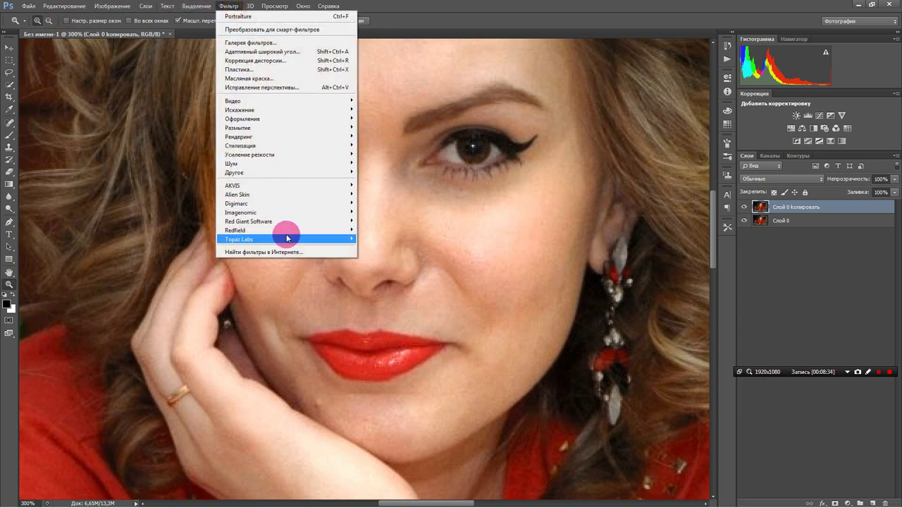
left_click(374, 210)
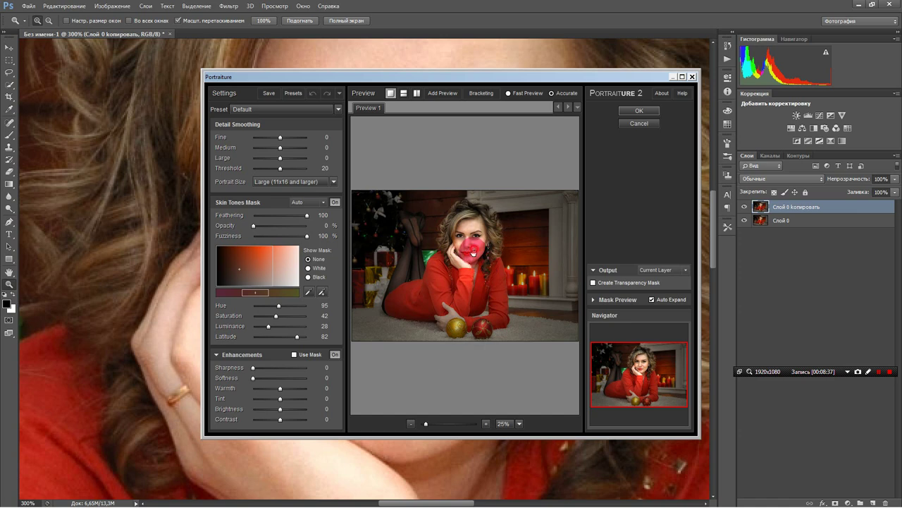
left_click(502, 423)
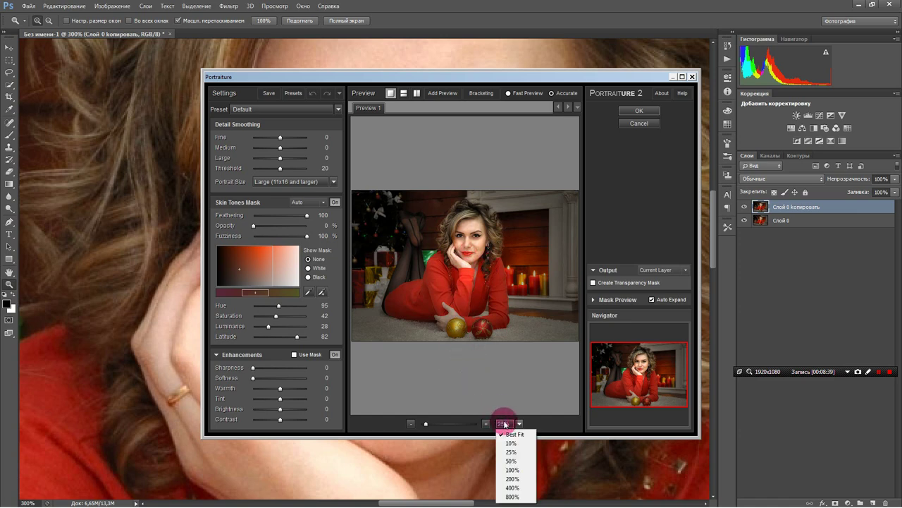
left_click(513, 470)
left_click_drag(483, 225, 478, 296)
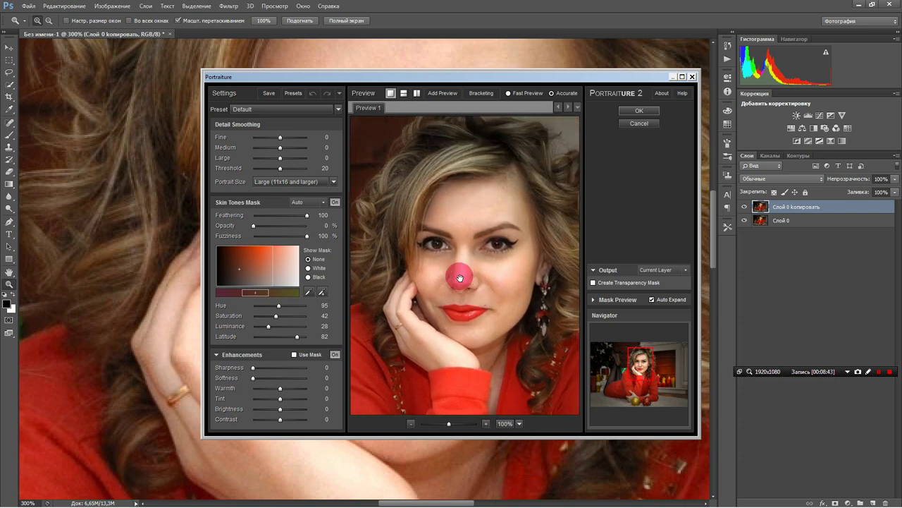
left_click(262, 108)
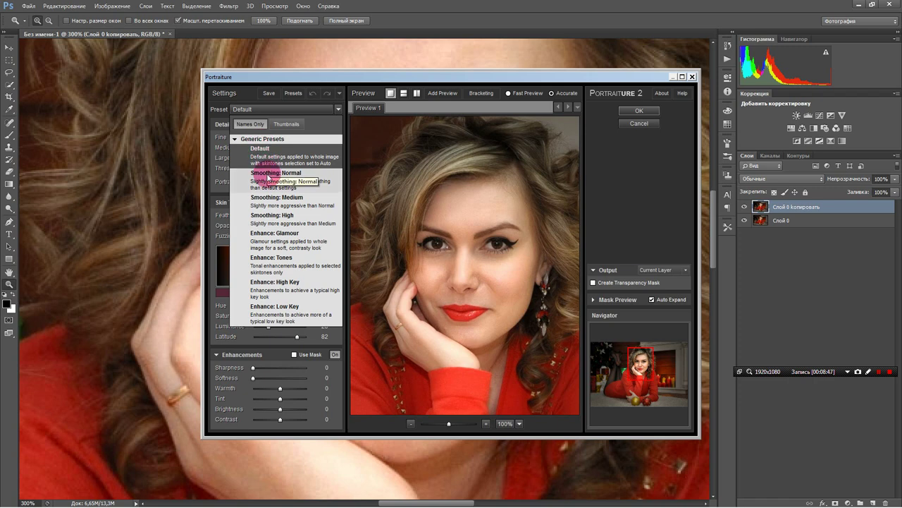
- Preview the Smoothing: Normal, Smoothing: Medium, Enhance: Tones and Enhance: High Key presets
left_click(268, 176)
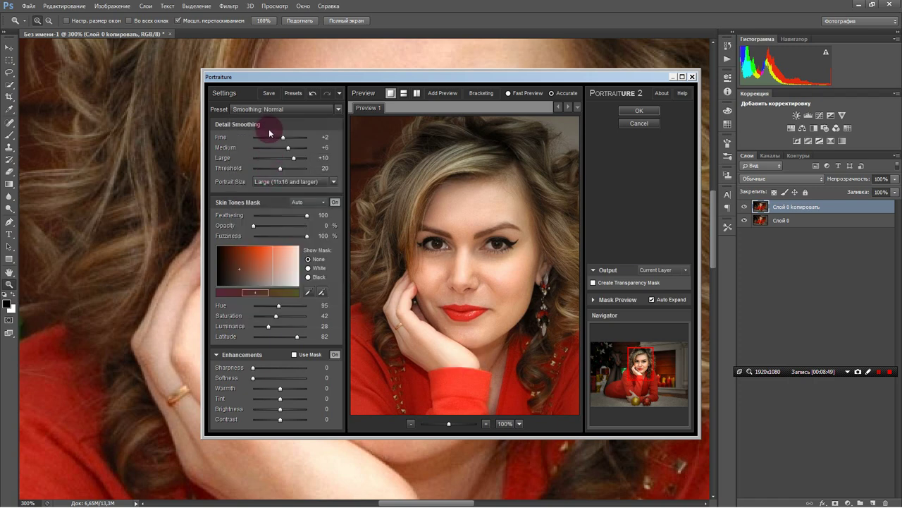
left_click(267, 111)
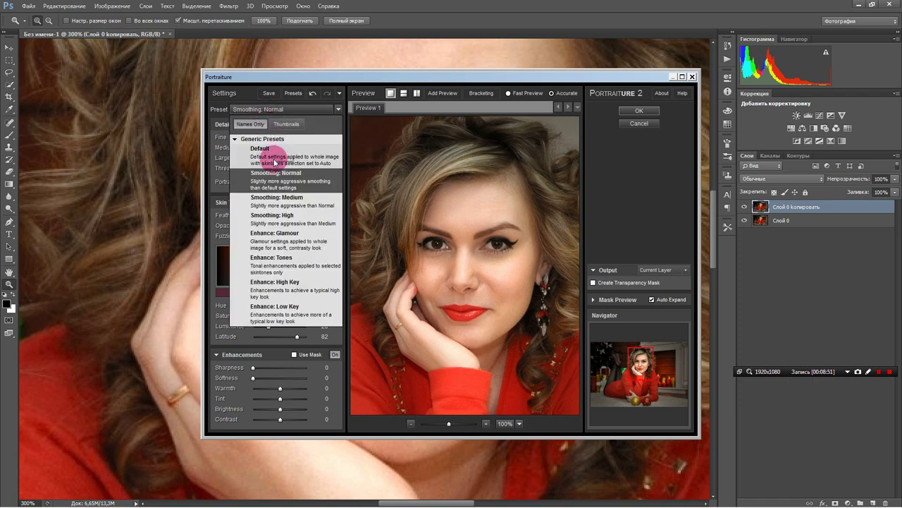
left_click(274, 200)
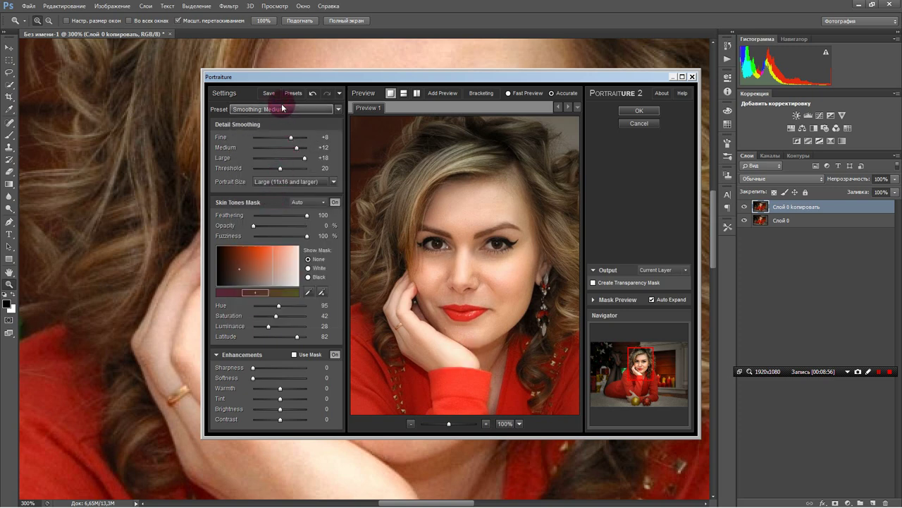
left_click(282, 107)
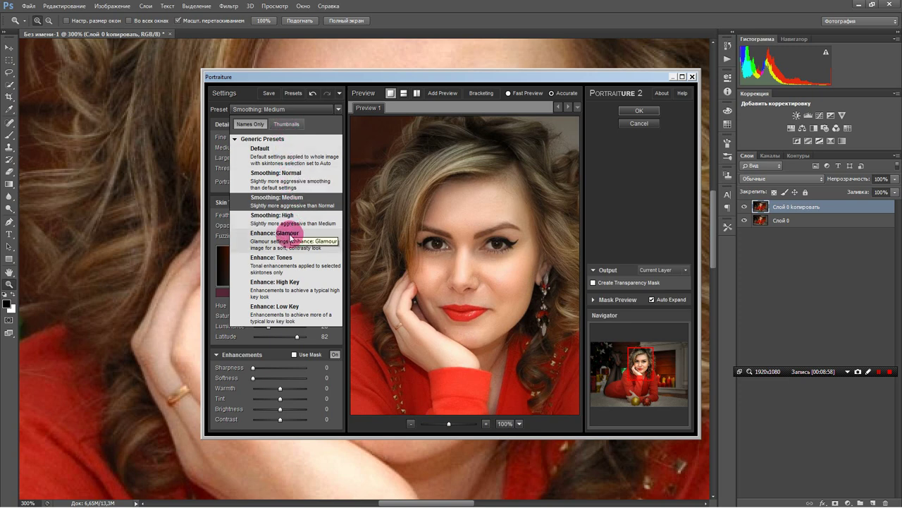
left_click(285, 258)
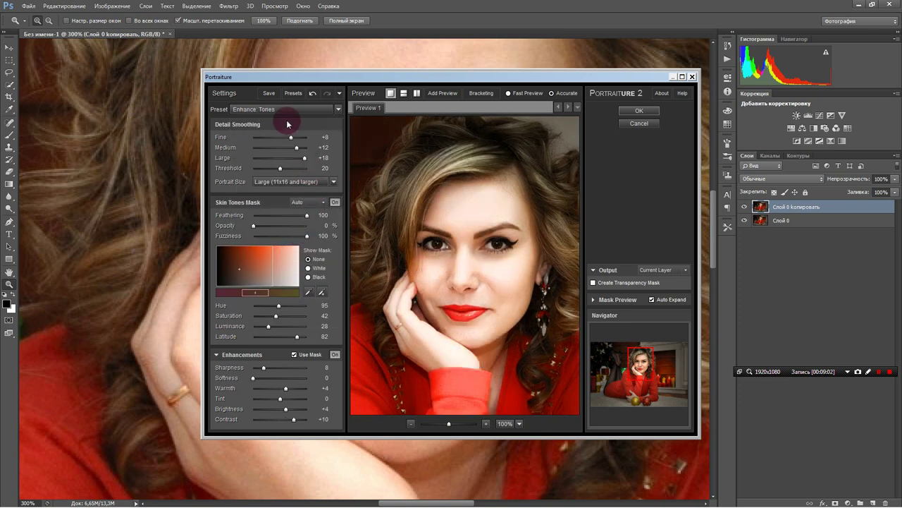
left_click(277, 111)
left_click(286, 283)
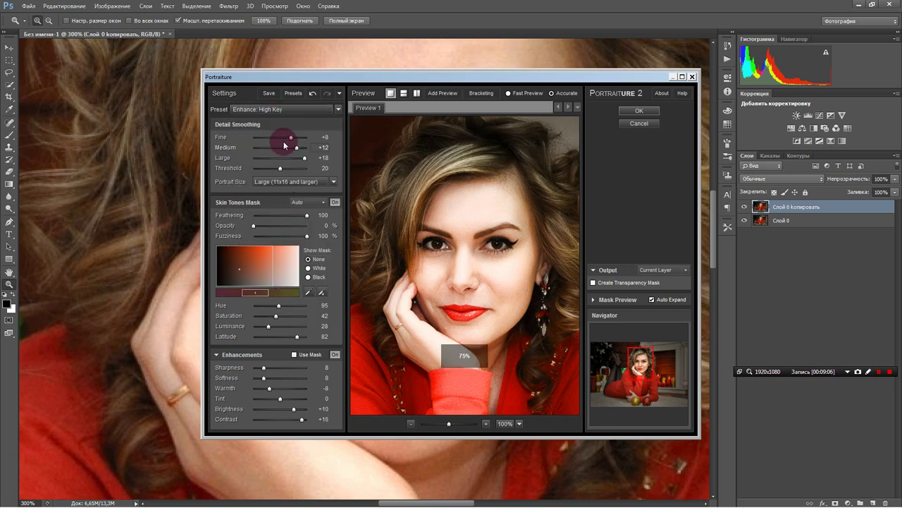
left_click(296, 149)
- Try Enhance: Low Key and Smoothing: High, then settle on Enhance: Glamour
left_click(279, 113)
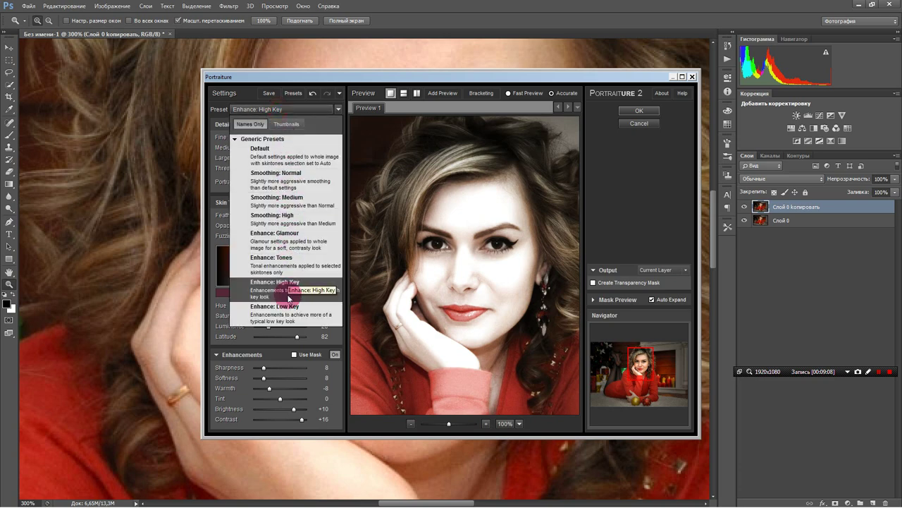
left_click(287, 311)
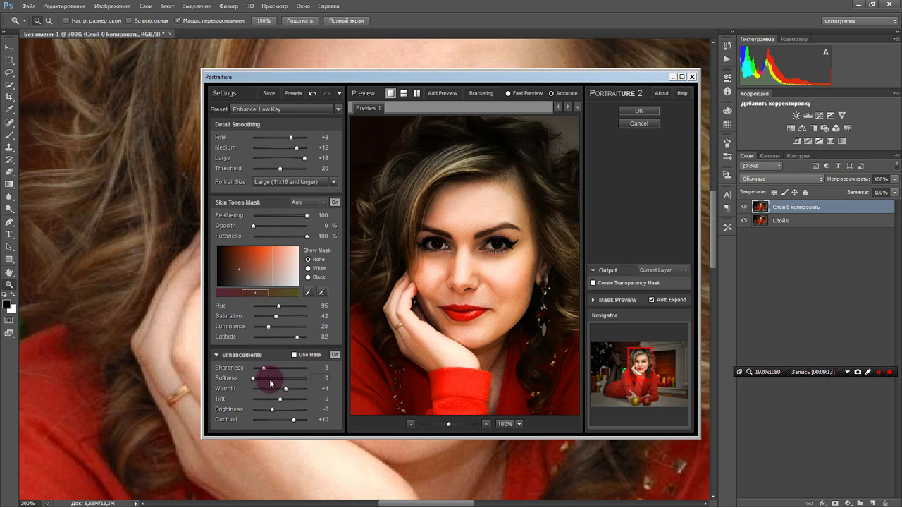
left_click(278, 112)
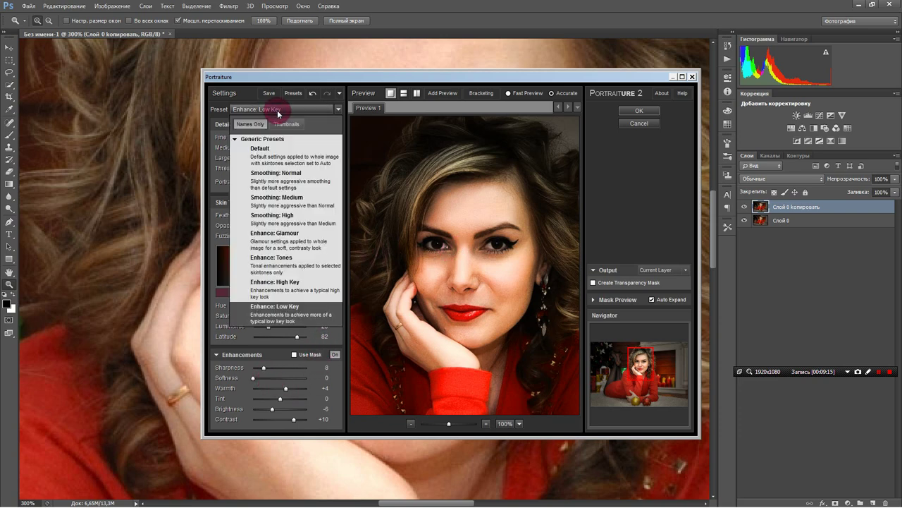
left_click(292, 217)
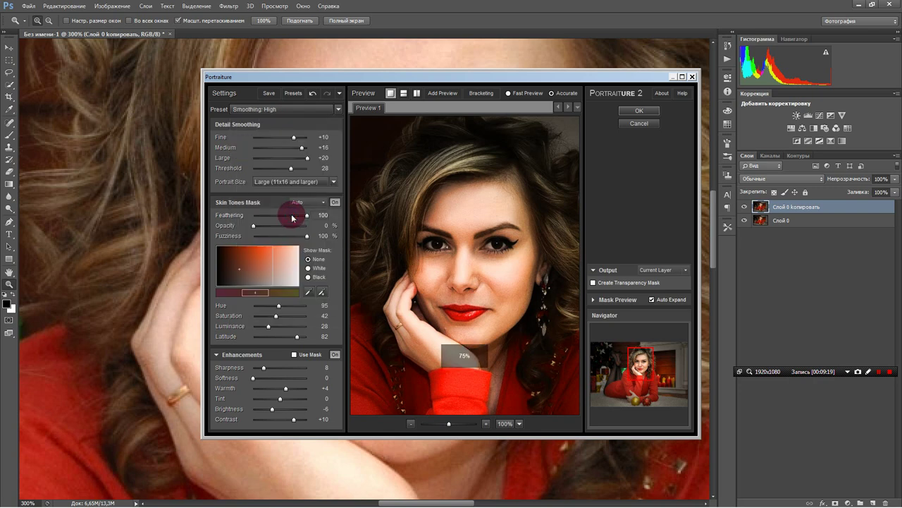
left_click(279, 110)
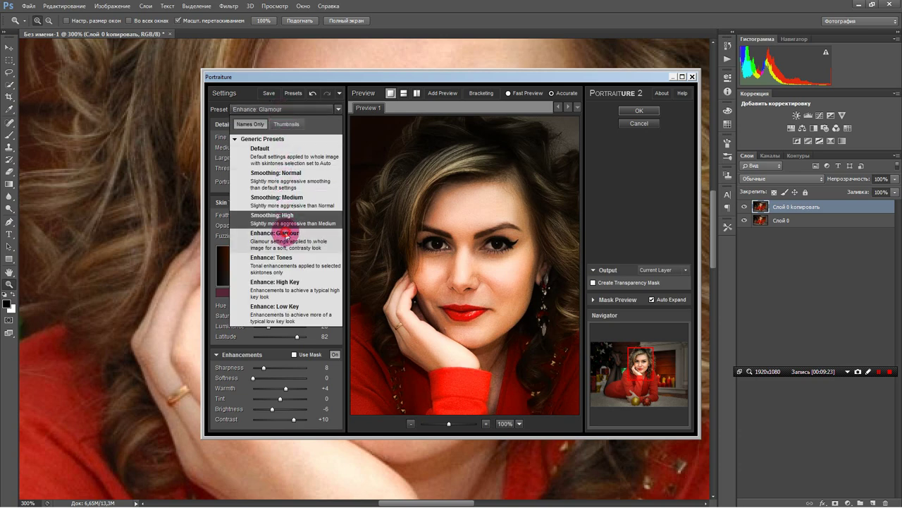
left_click(291, 235)
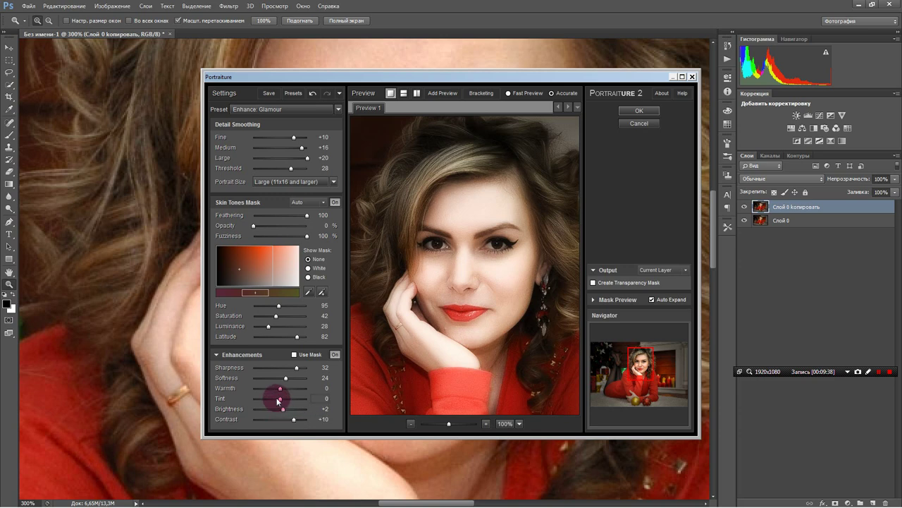
- Set the Glamour enhancements to skin Warmth +4 and Softness about 30
left_click_drag(281, 391, 292, 393)
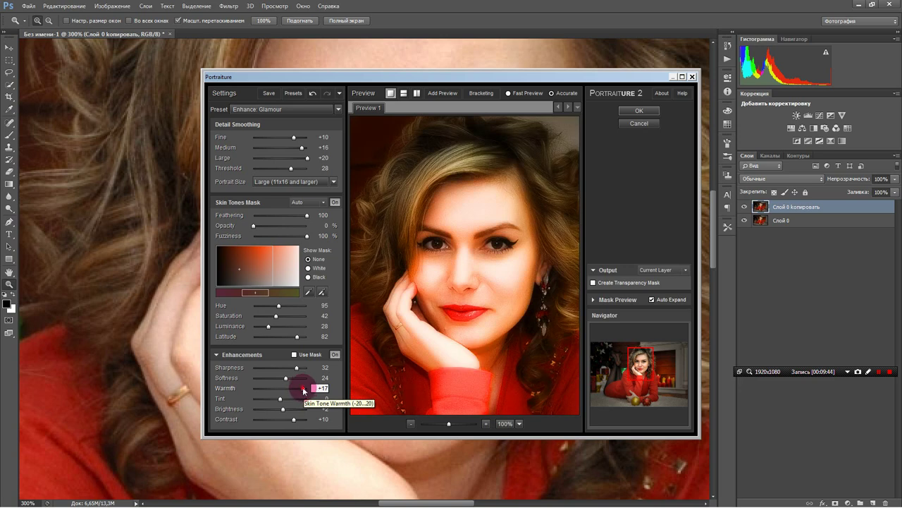
left_click_drag(303, 388, 289, 390)
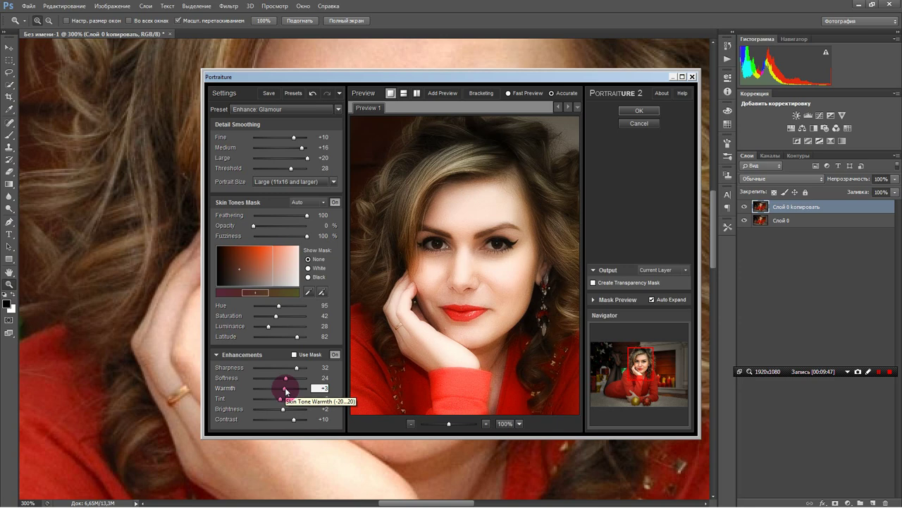
left_click(285, 390)
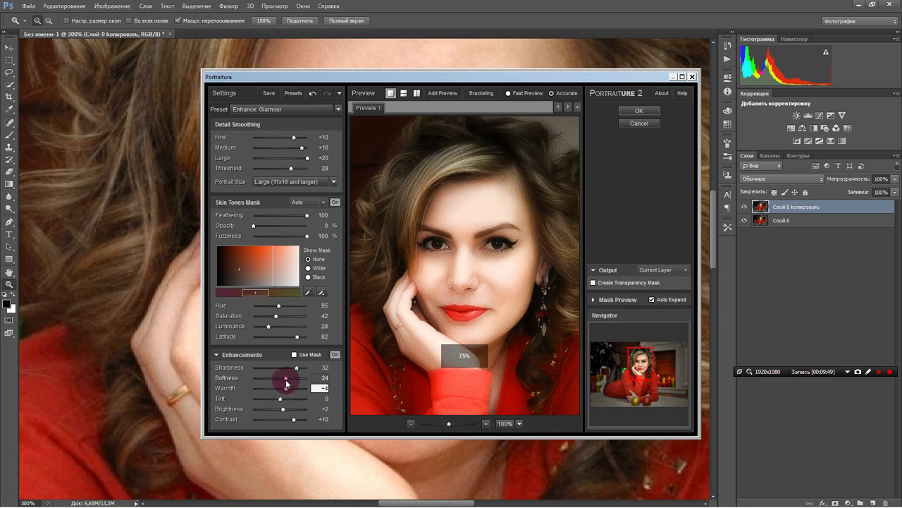
left_click_drag(286, 380, 308, 384)
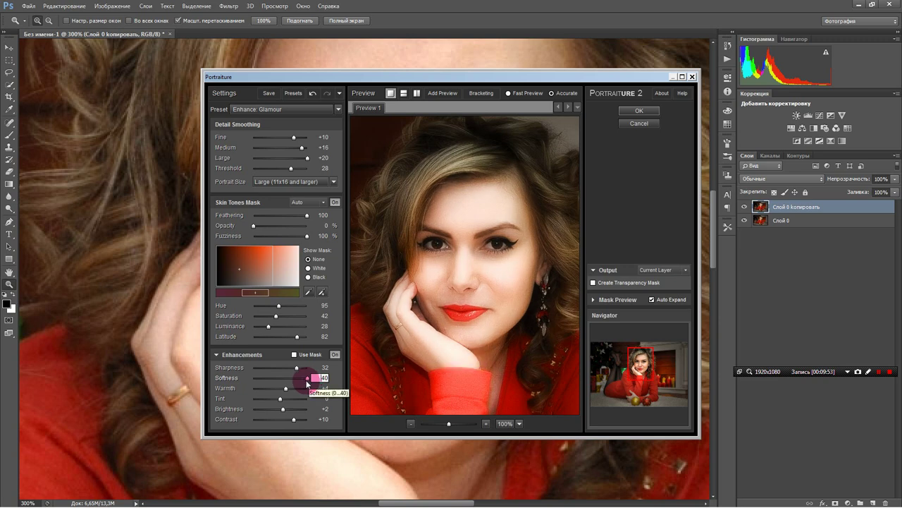
left_click_drag(307, 380, 294, 379)
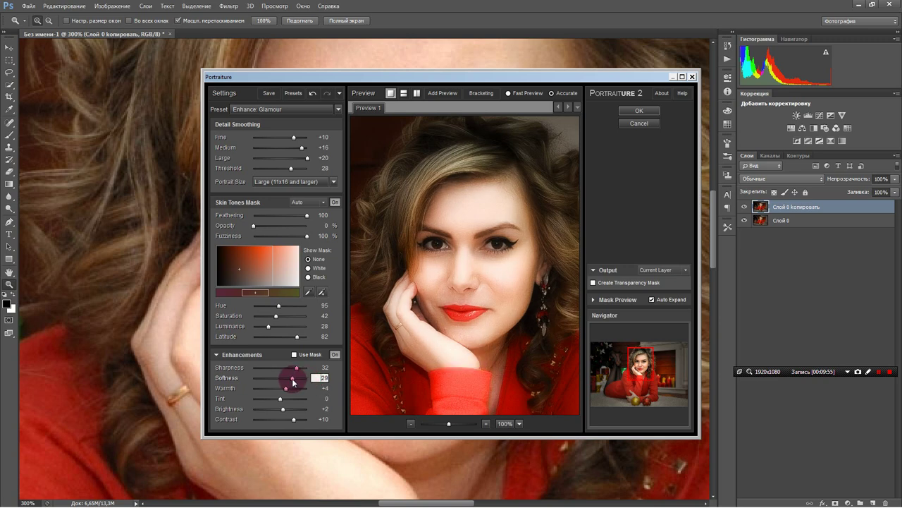